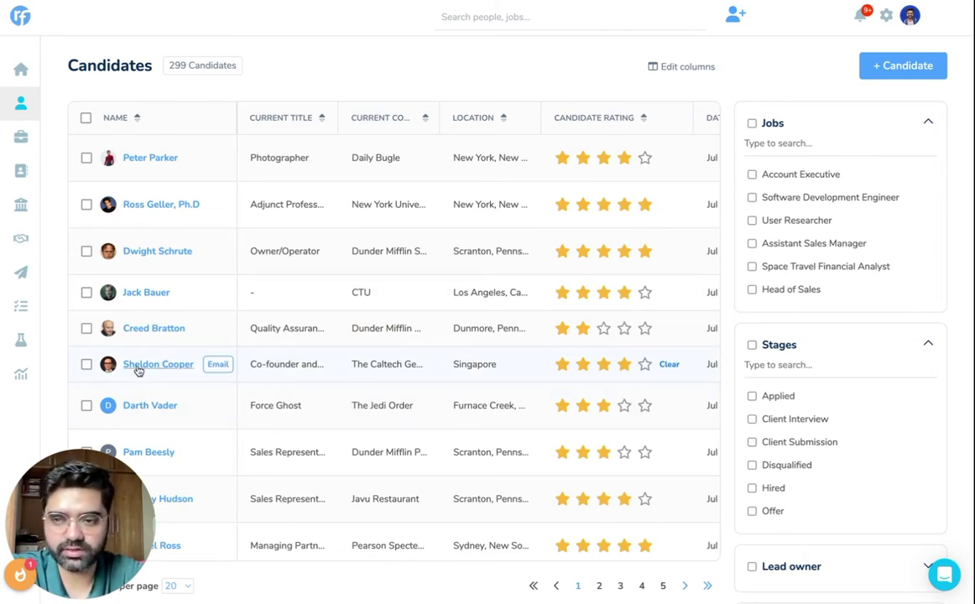
Step: Open the Caltech Geology Division candidate's profile and bring up its RF GPT assistant
left_click(135, 366)
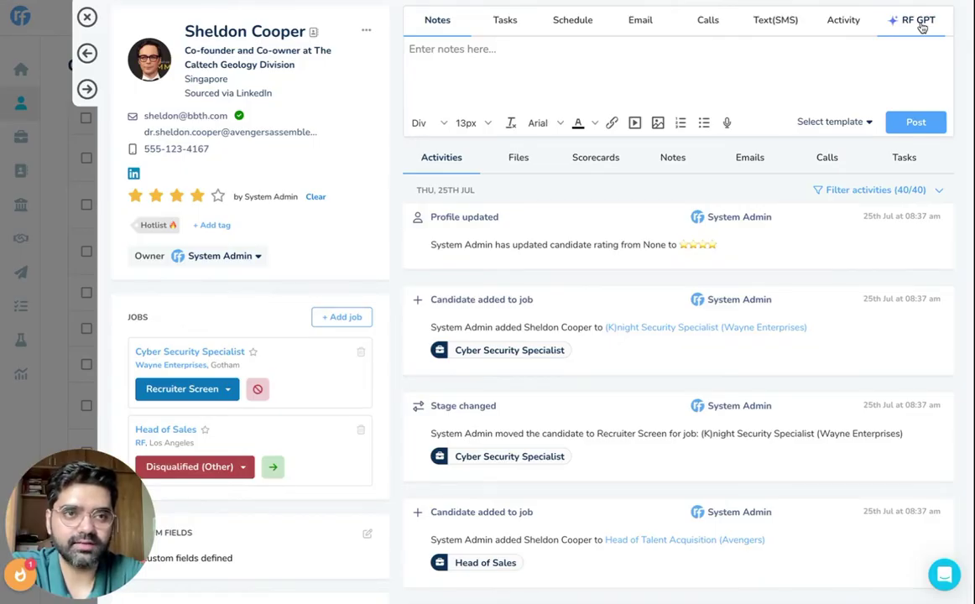
left_click(922, 27)
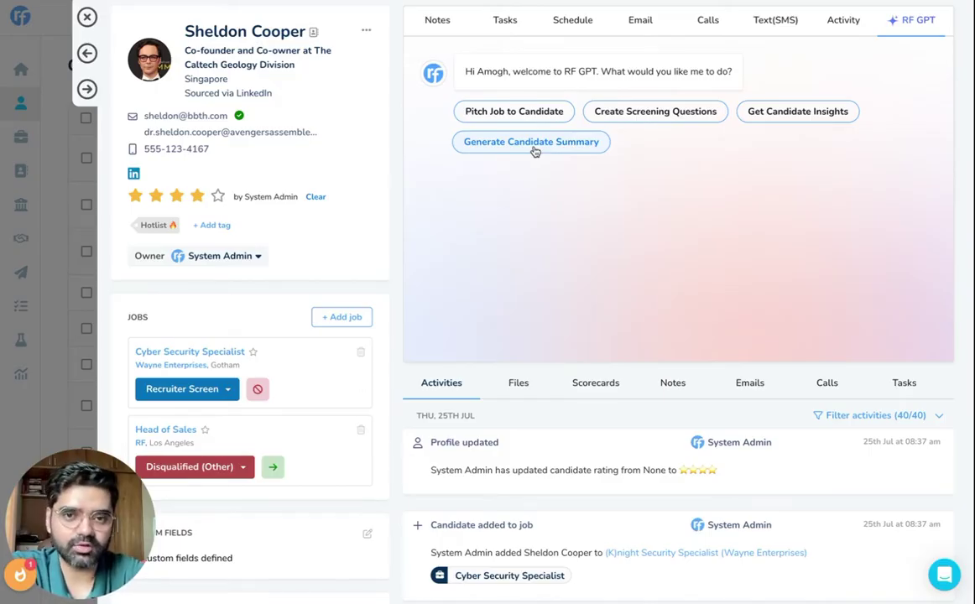
Step: Generate a candidate summary, then revise it to a shorter opening paragraph plus bullet points
left_click(532, 142)
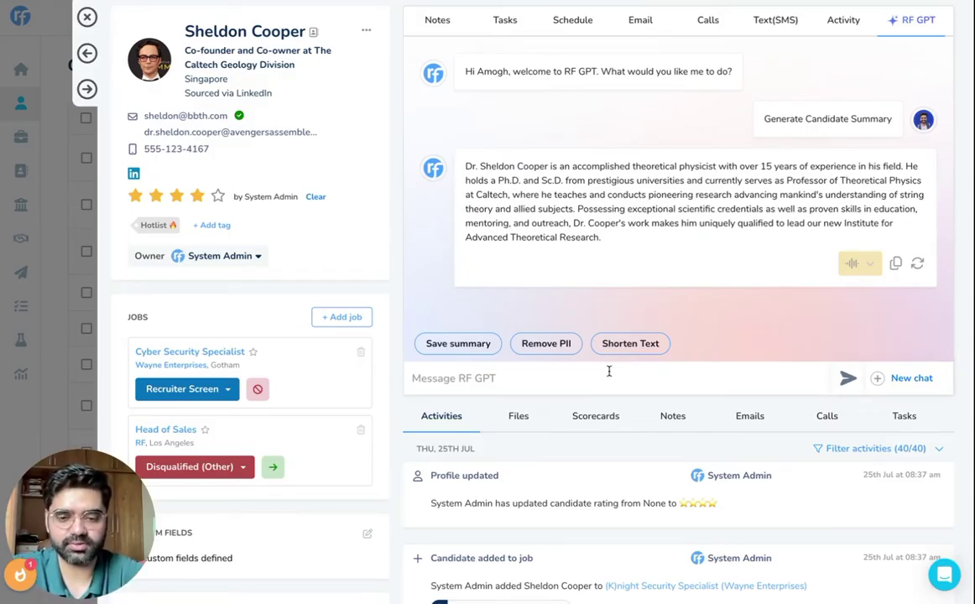
type("Ma")
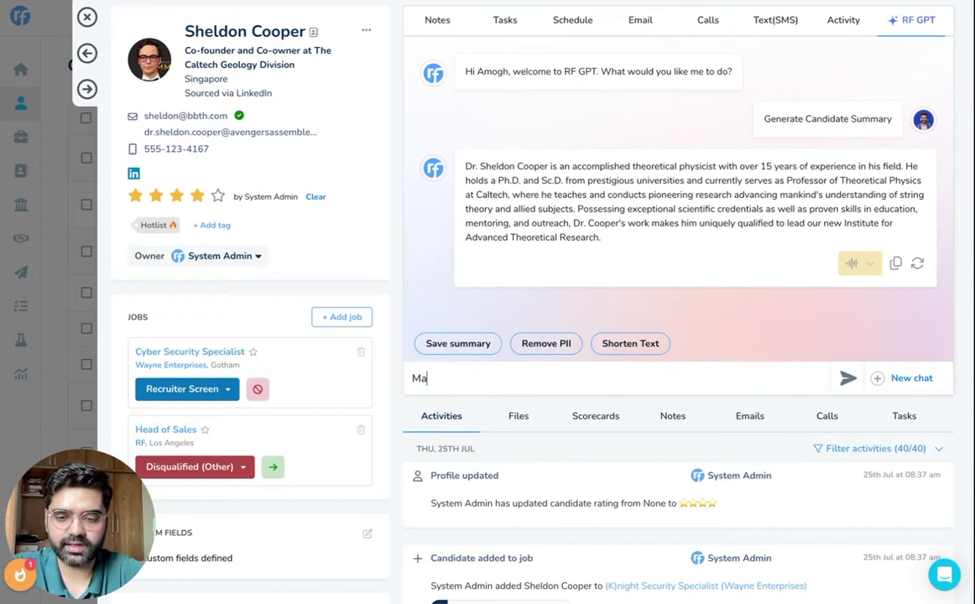
type("ke the initi")
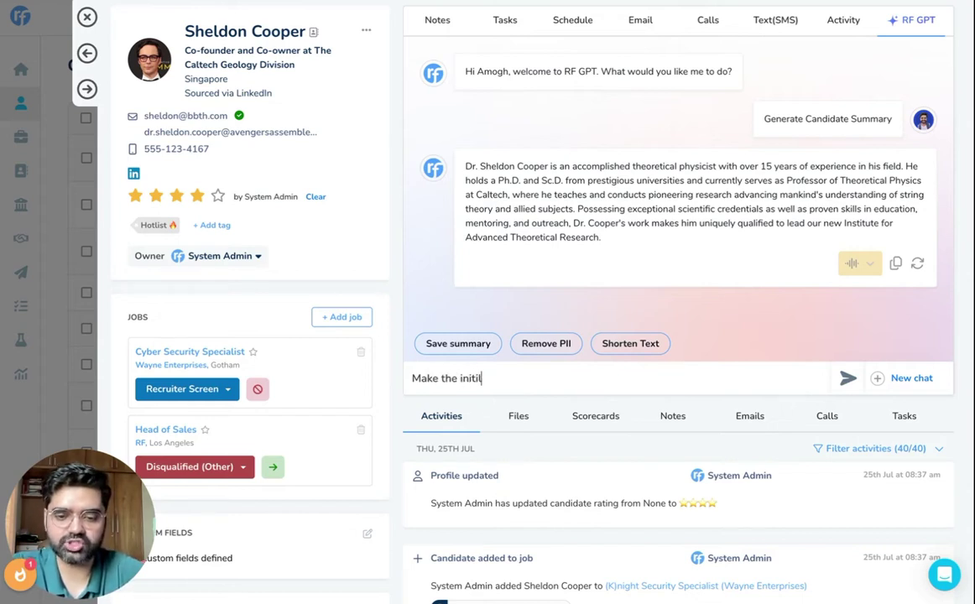
type("al paragr")
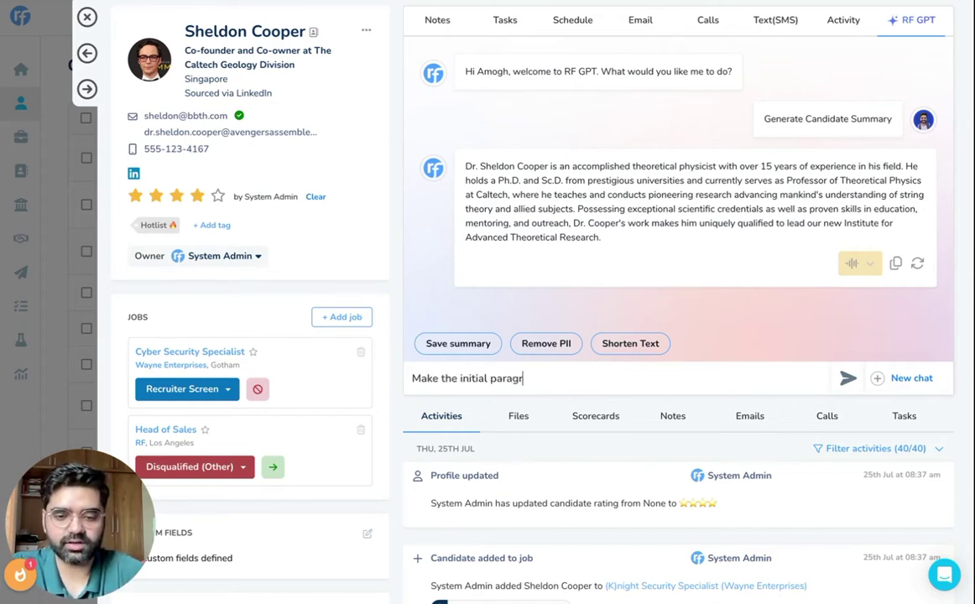
type("aph shorter and ")
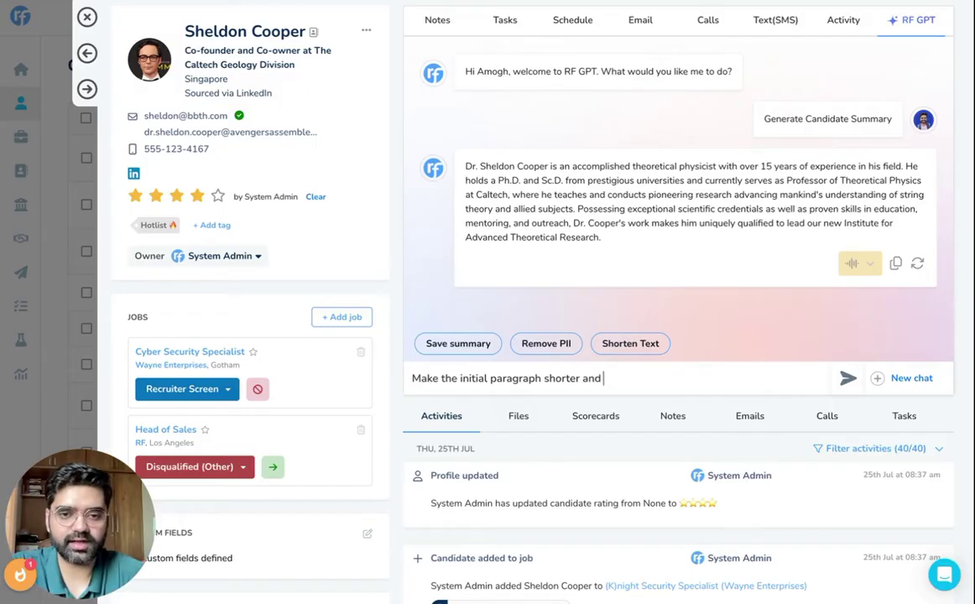
type("add some b")
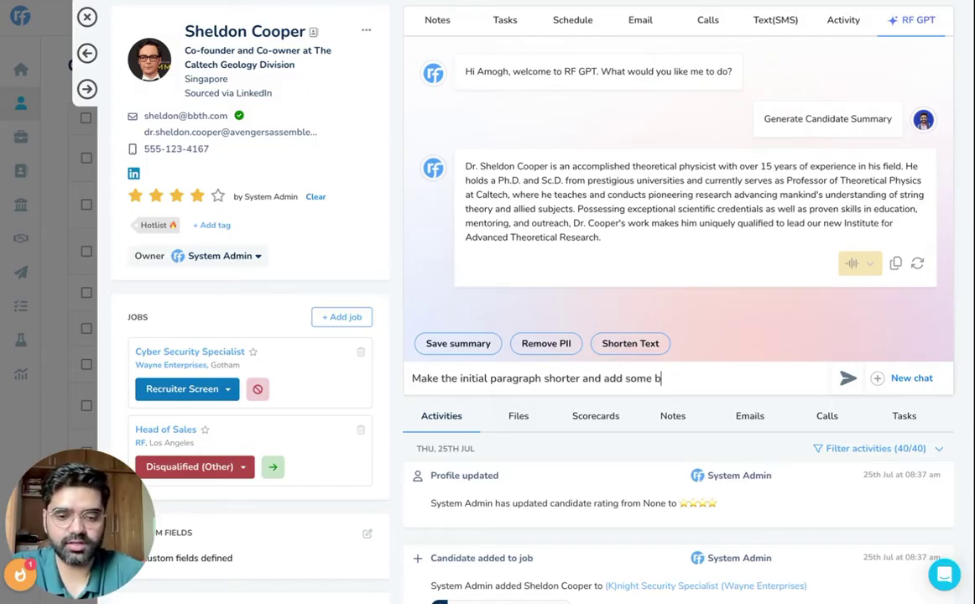
type("ullet points")
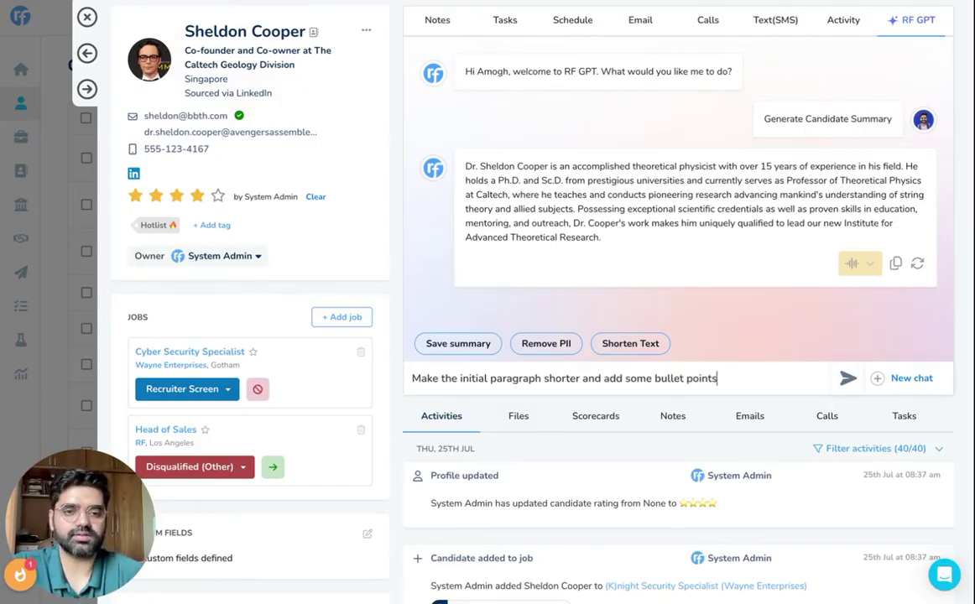
left_click(850, 385)
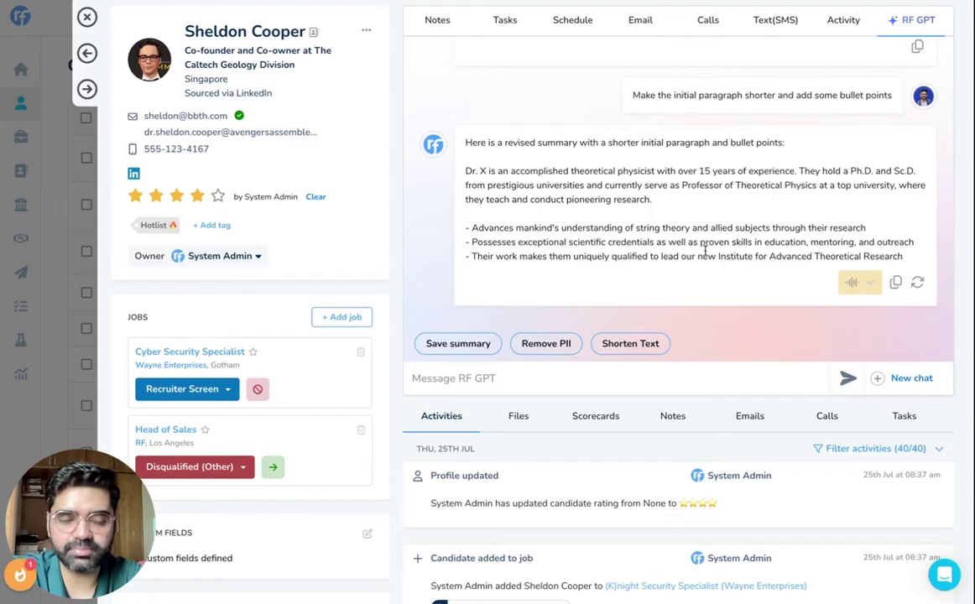
left_click(865, 282)
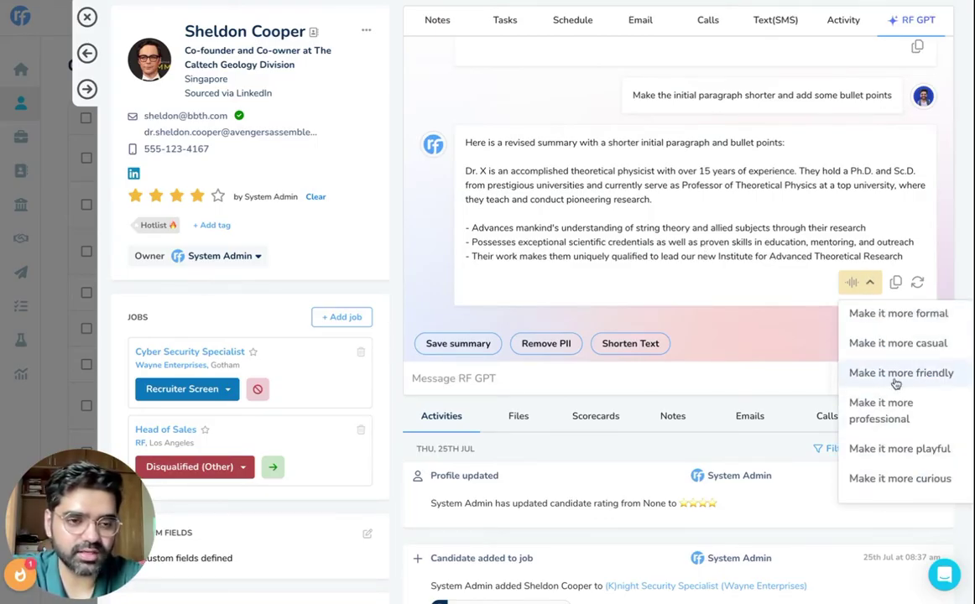
left_click(795, 287)
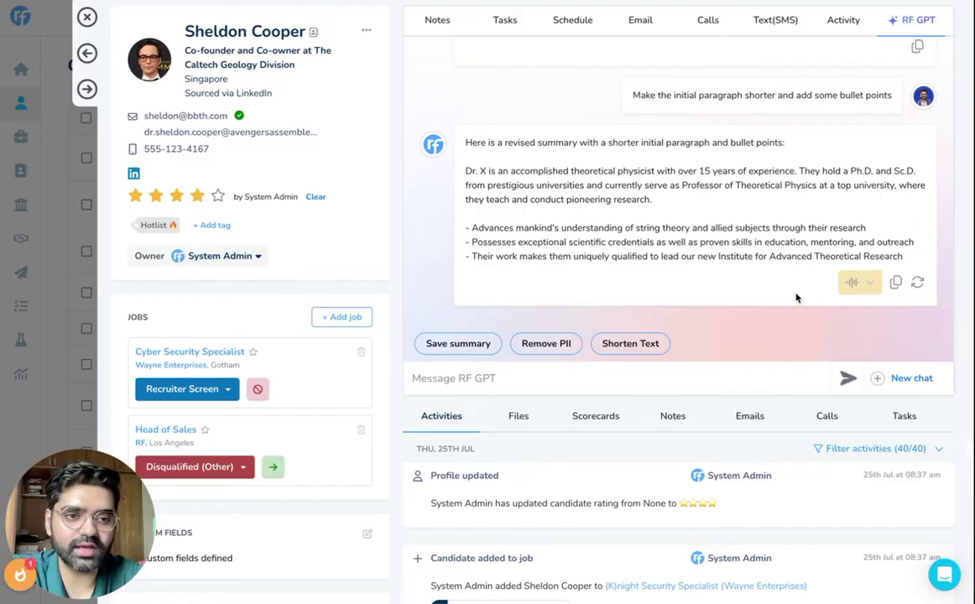
Step: Save the bullet-point summary to the profile and confirm it in the Edit form's Summary field
left_click(462, 345)
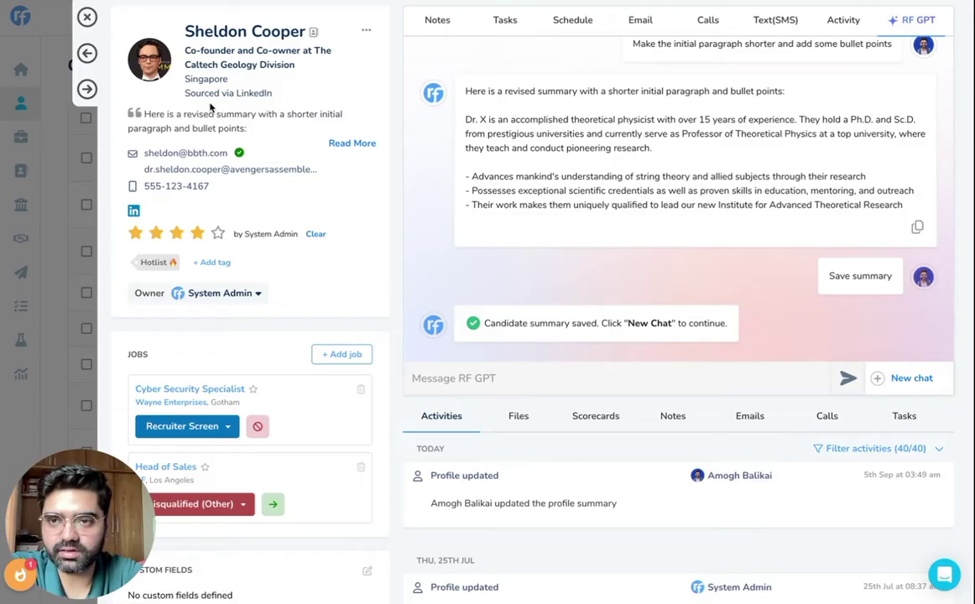
left_click(351, 144)
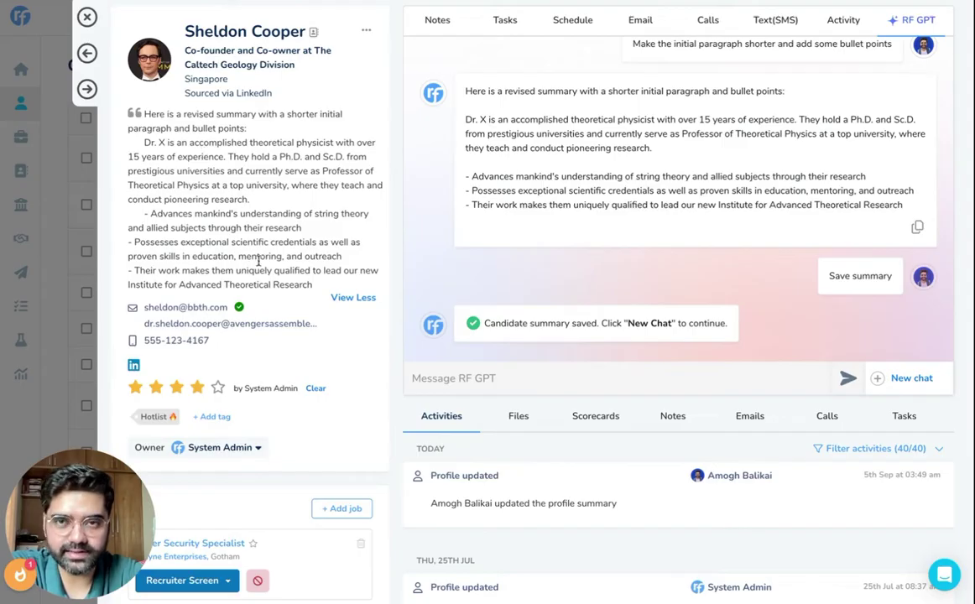
left_click(367, 34)
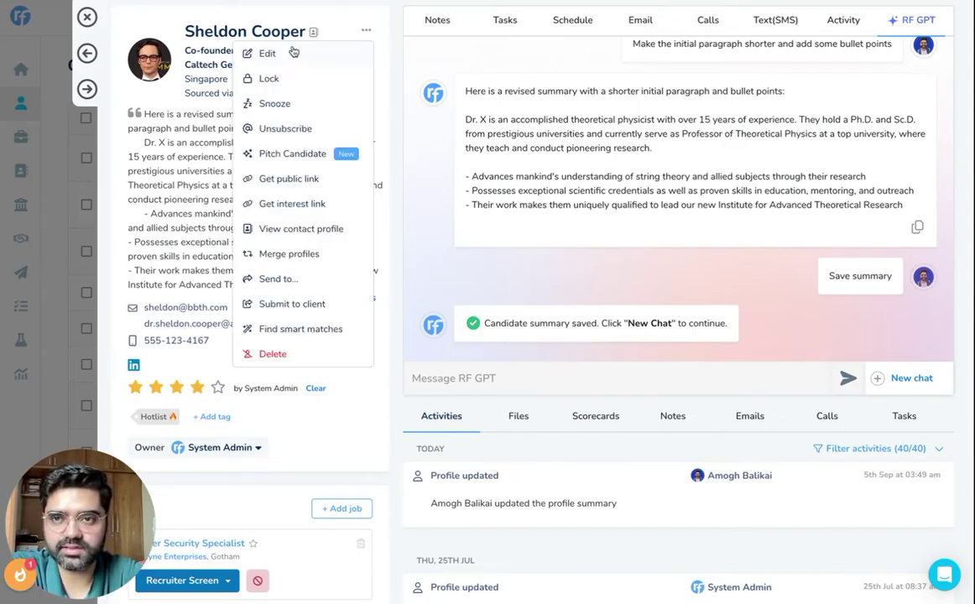
left_click(267, 53)
scroll(266, 260, "down", 5)
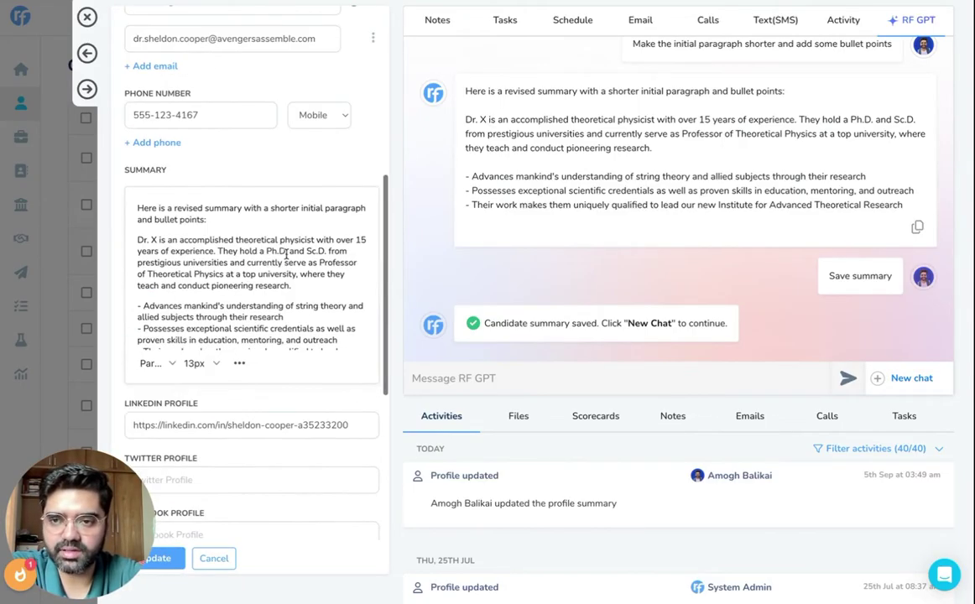
left_click(170, 561)
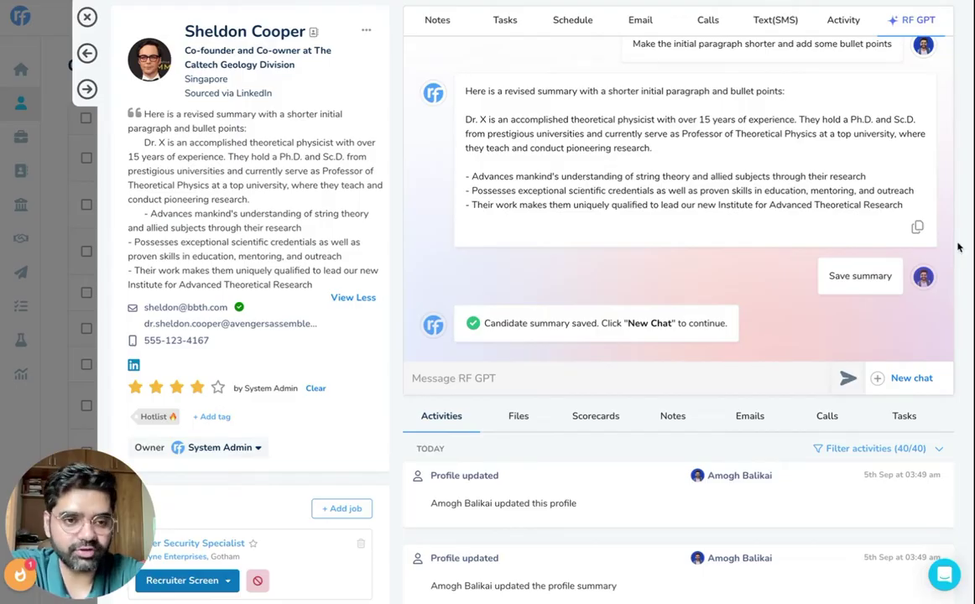
Step: Start a Pitch Job chat and choose Theoretical Physics Research Intern by searching 'intern'
left_click(910, 380)
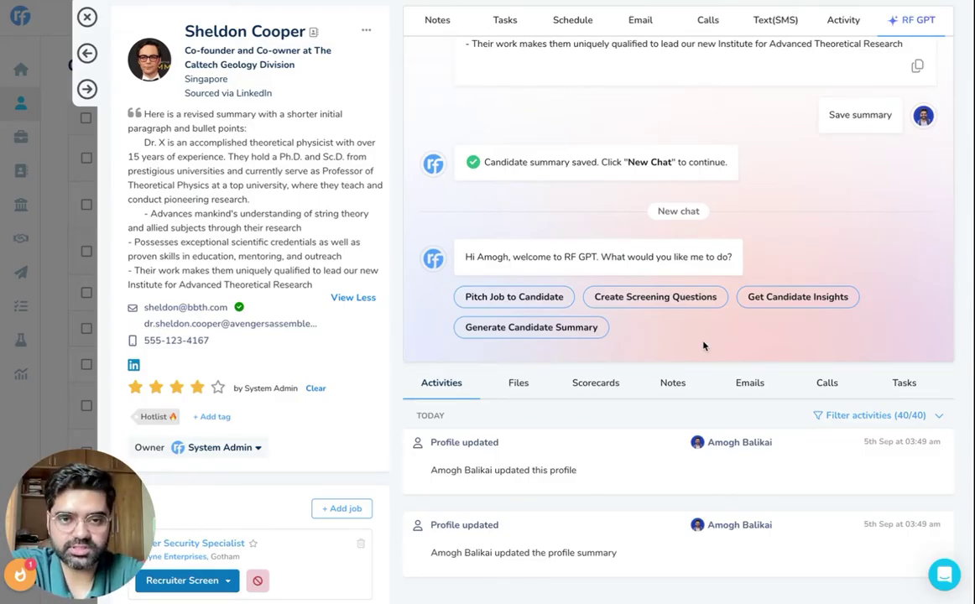
left_click(532, 295)
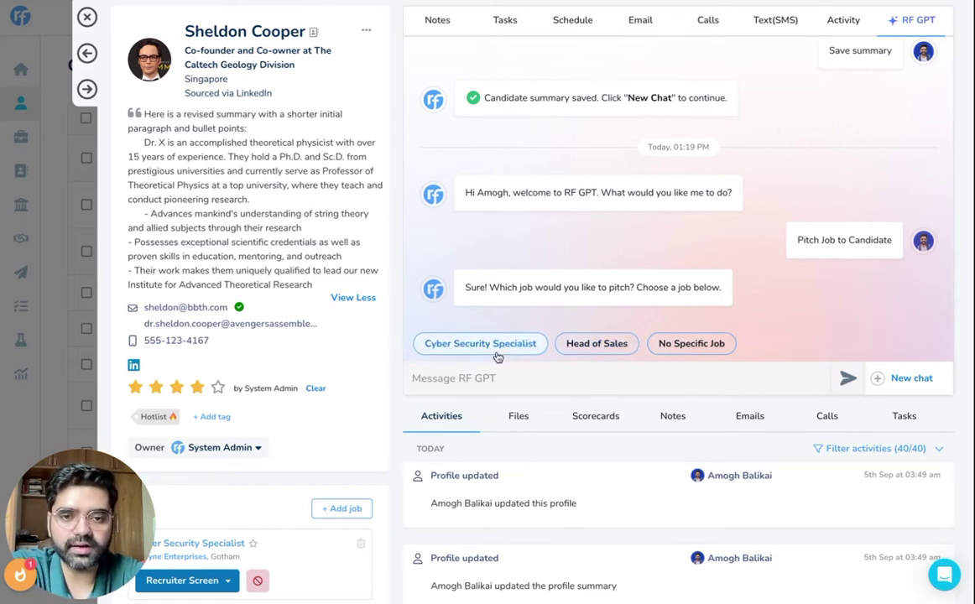
left_click(709, 345)
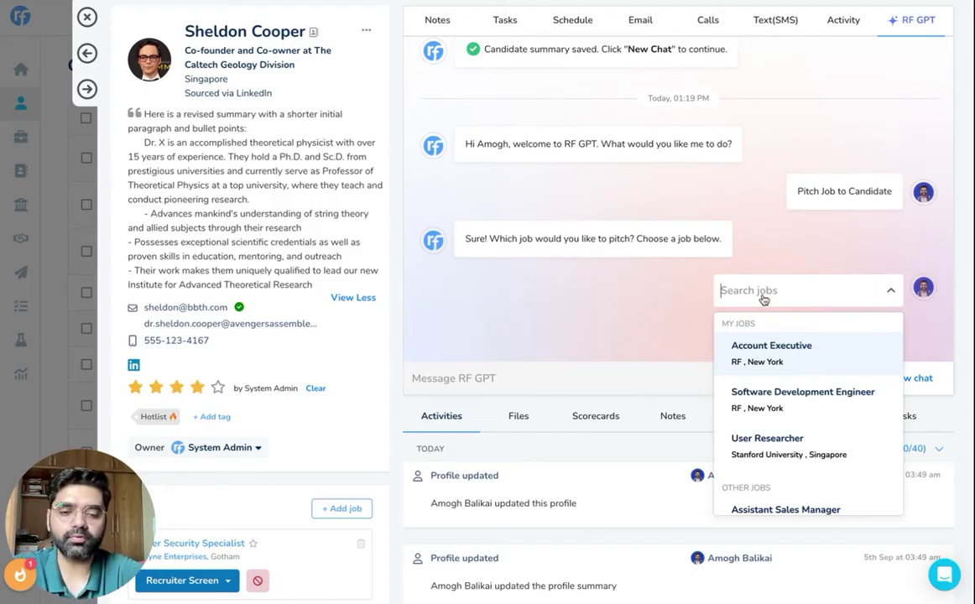
type("intern")
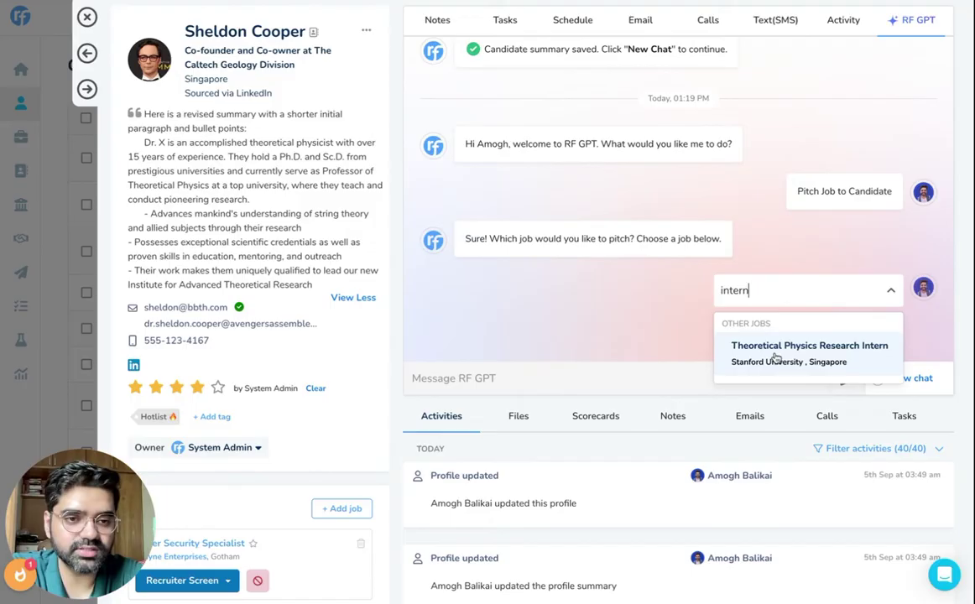
left_click(775, 359)
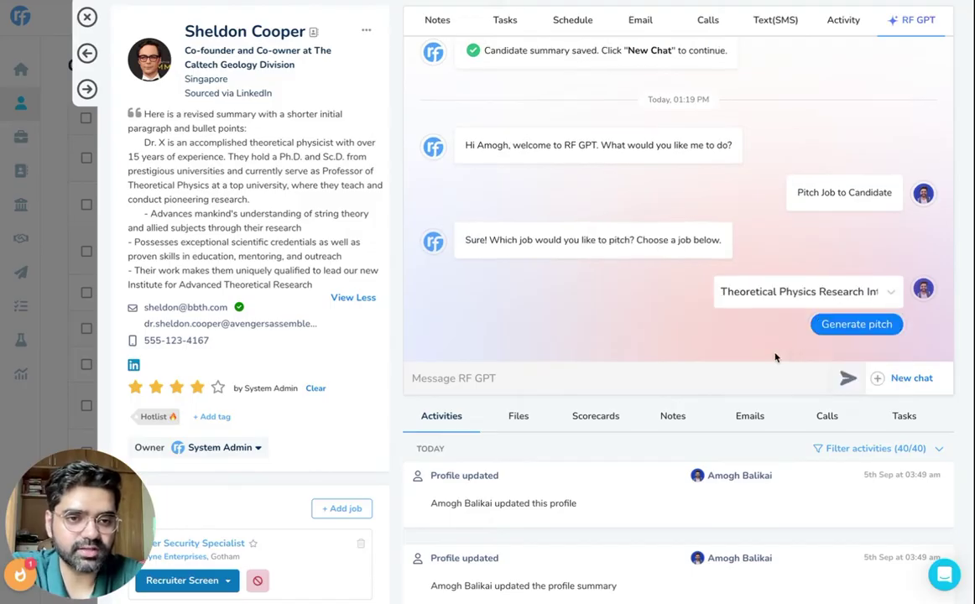
Step: Generate the internship pitch and have RF GPT rewrite it as three paragraphs
left_click(844, 326)
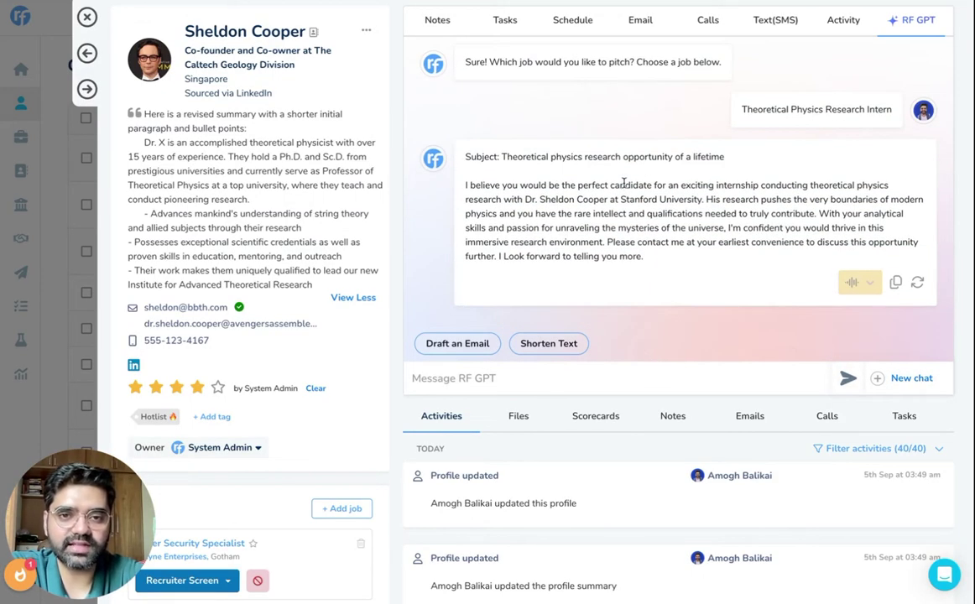
left_click(575, 382)
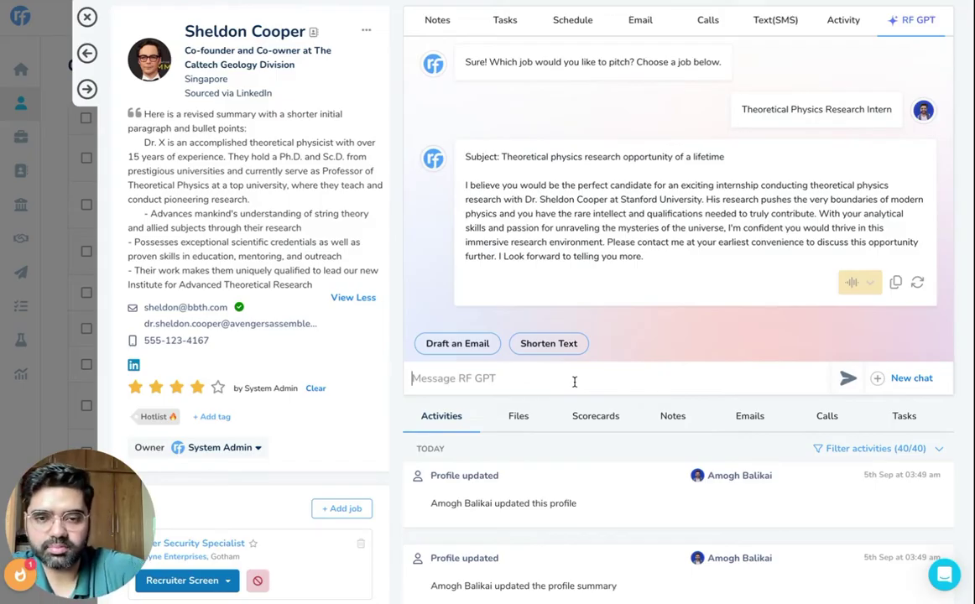
key("ctrl+v")
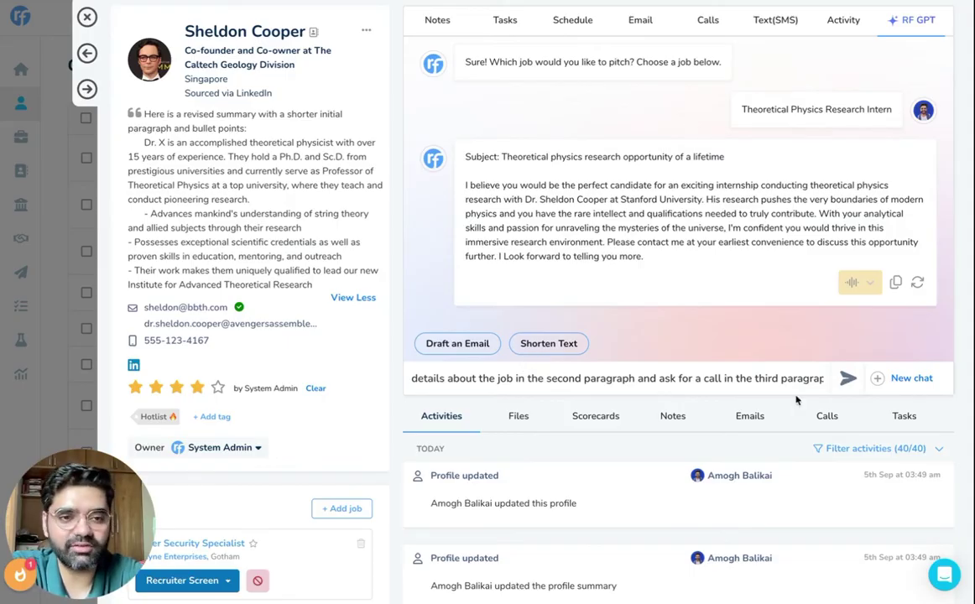
left_click(849, 388)
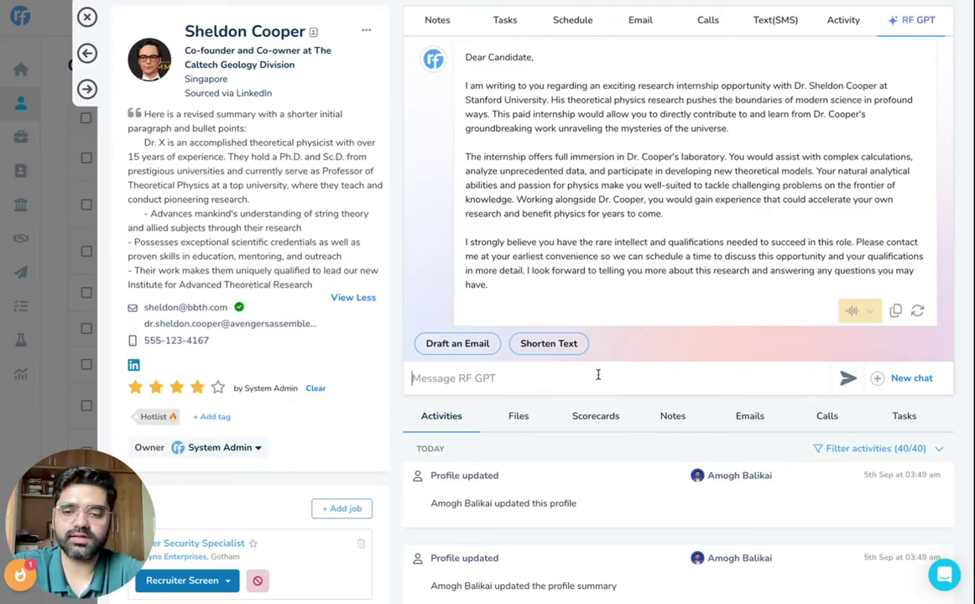
Step: Add the subject line 'Exciting Summer Internship in Theoretical Physics' and load the pitch into an email draft
type("Add a subje")
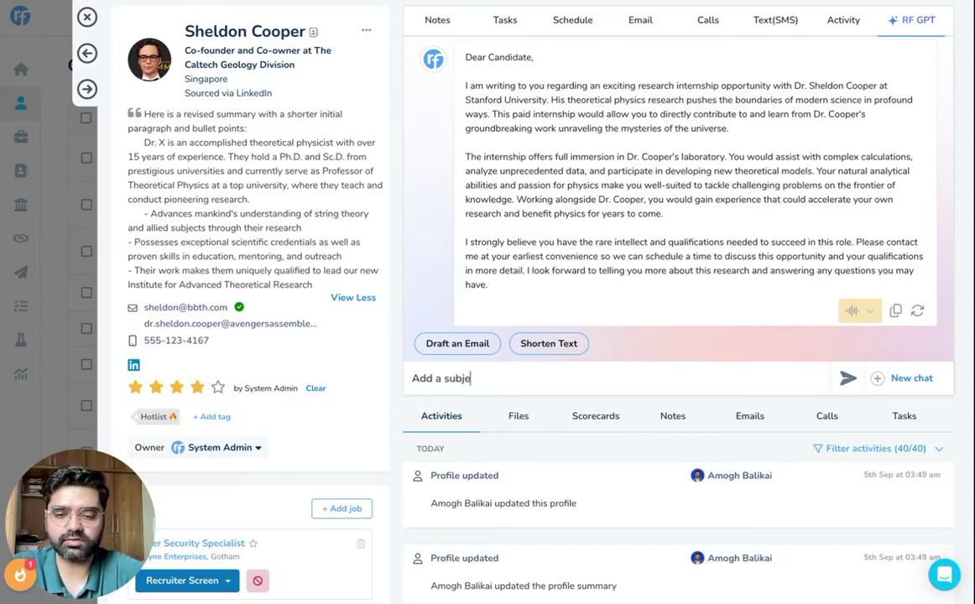
type("ct line")
key("Return")
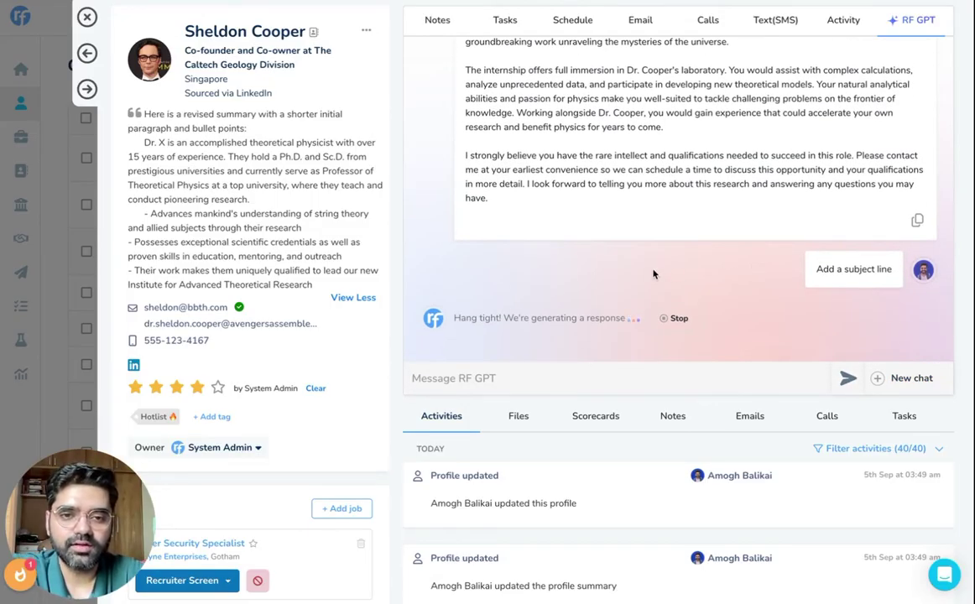
scroll(587, 168, "up", 2)
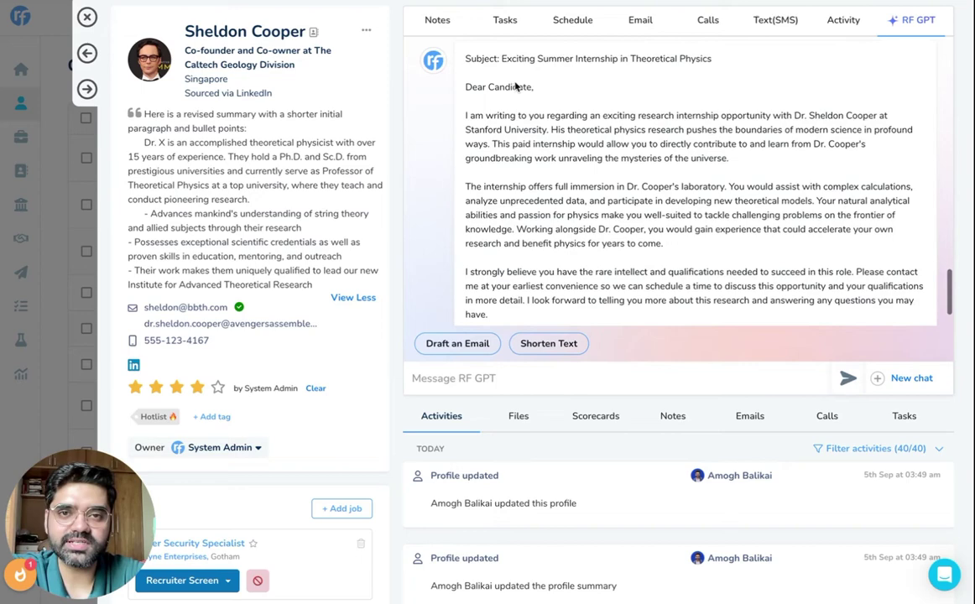
scroll(585, 212, "down", 1)
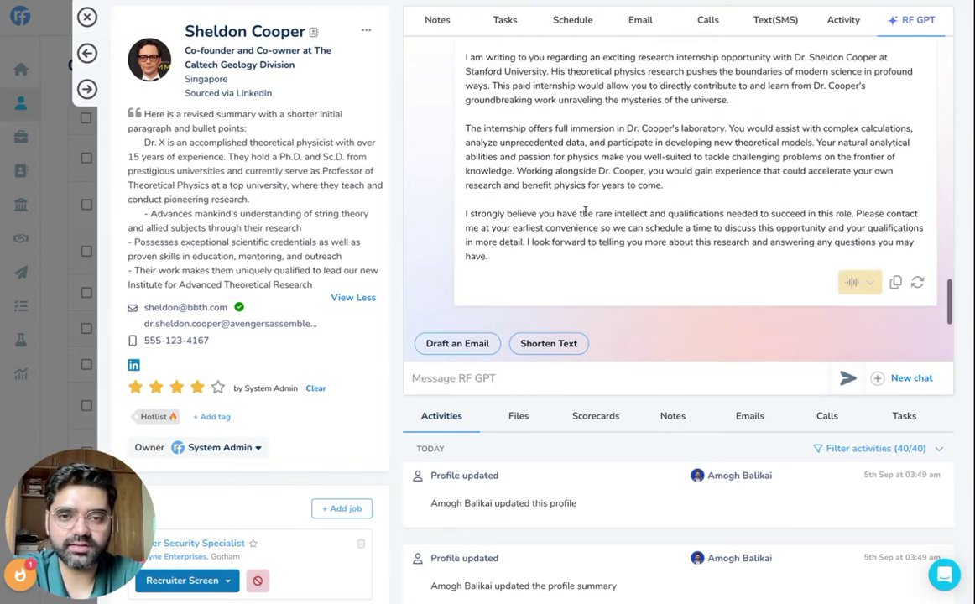
left_click(454, 345)
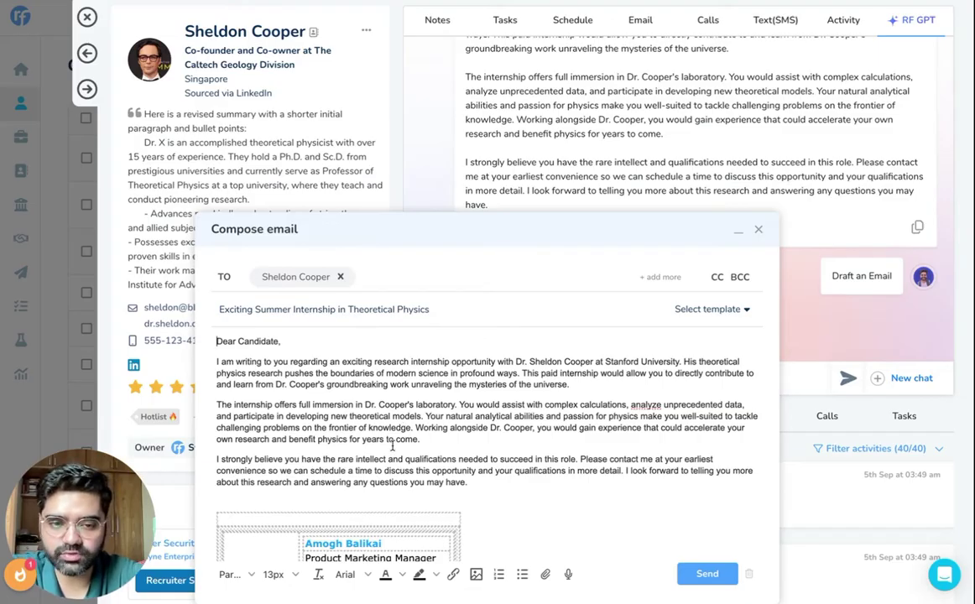
Step: Close the pitch email draft and start a new RF GPT chat
scroll(470, 419, "down", 3)
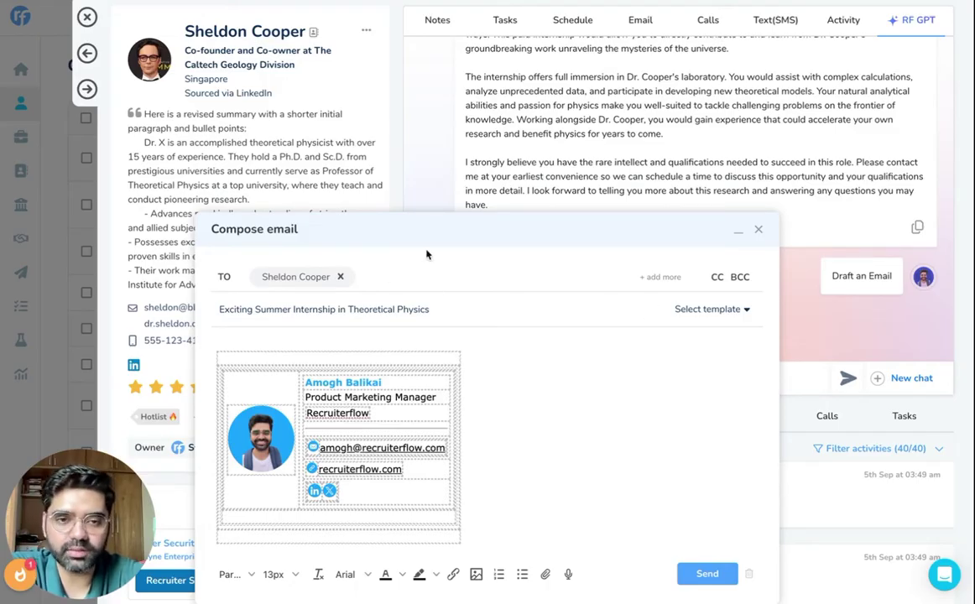
left_click(759, 230)
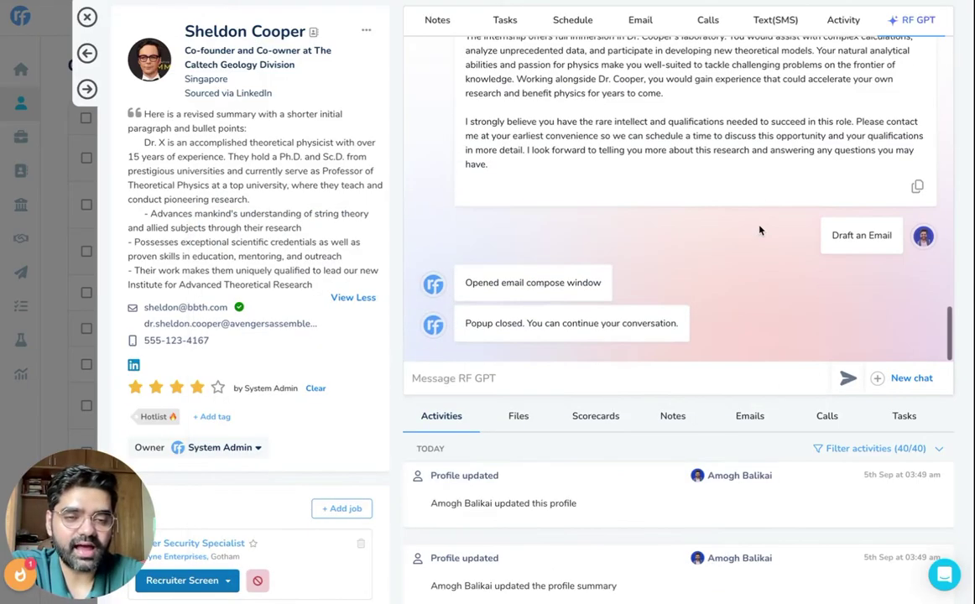
left_click(898, 378)
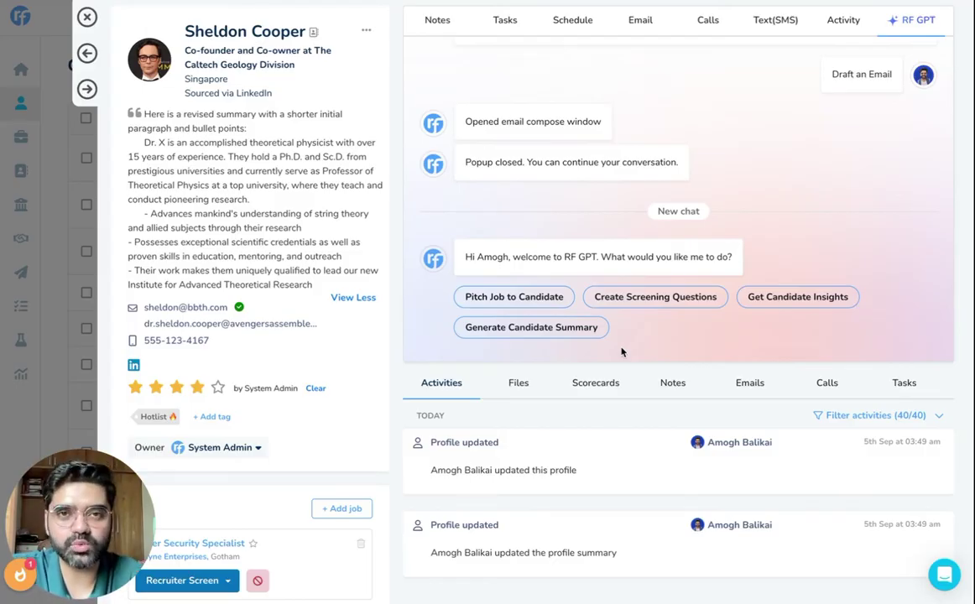
Step: Generate screening questions for the candidate against the Cyber Security Specialist job
left_click(656, 297)
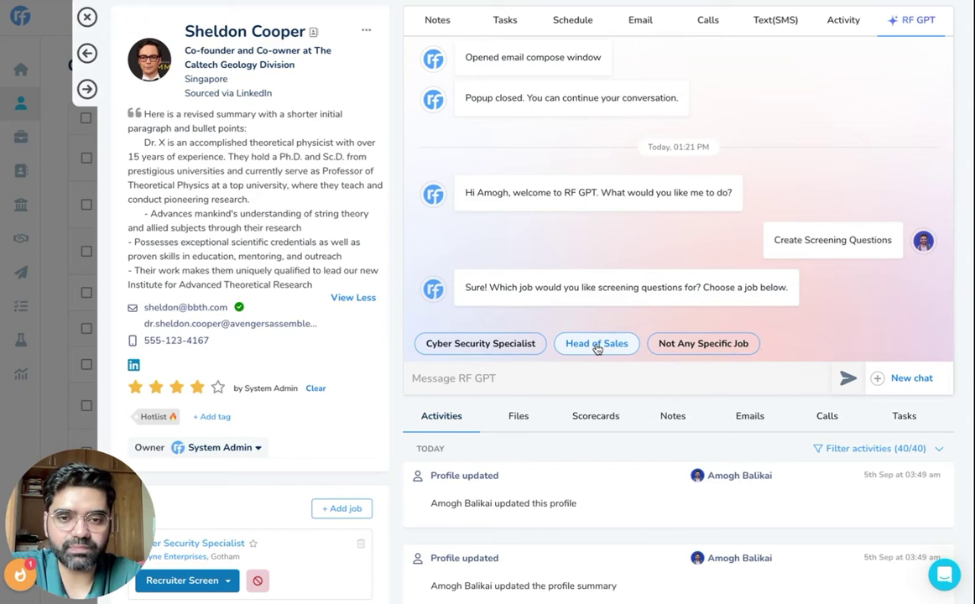
left_click(496, 352)
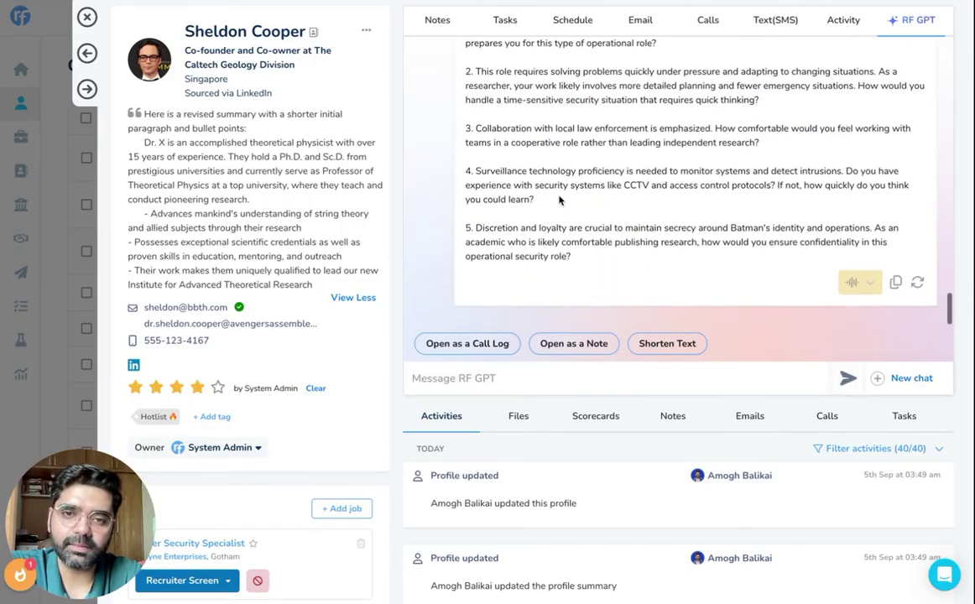
scroll(571, 252, "up", 2)
scroll(558, 197, "up", 2)
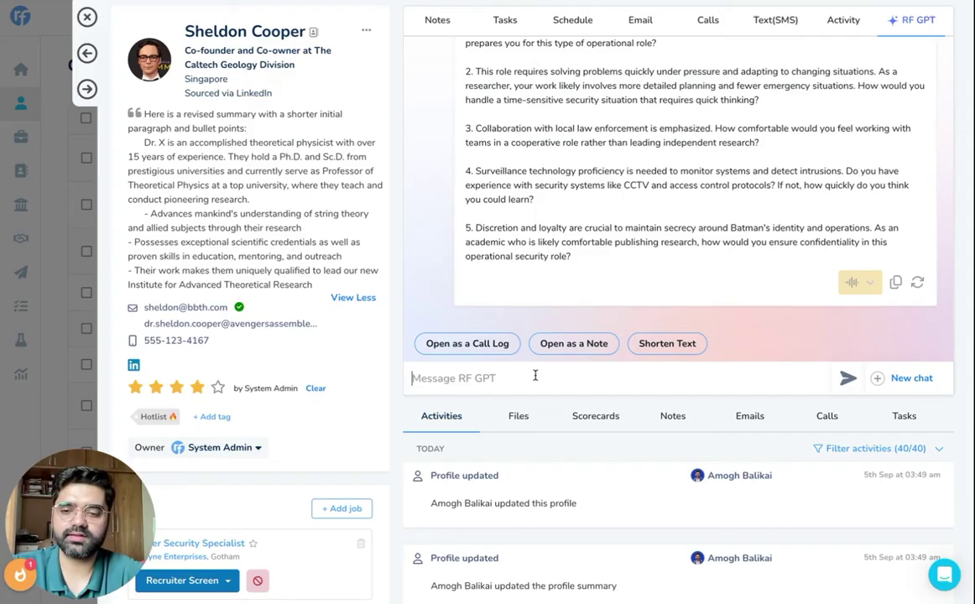
Step: Ask for two more cybersecurity-experience questions, then a combined list of 5 questions
type("Add two")
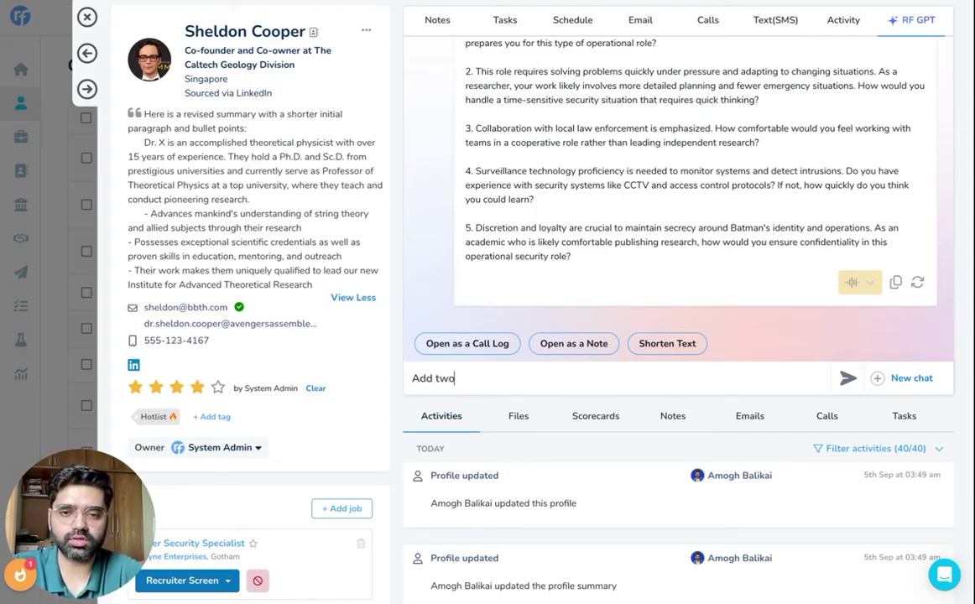
type(" more question")
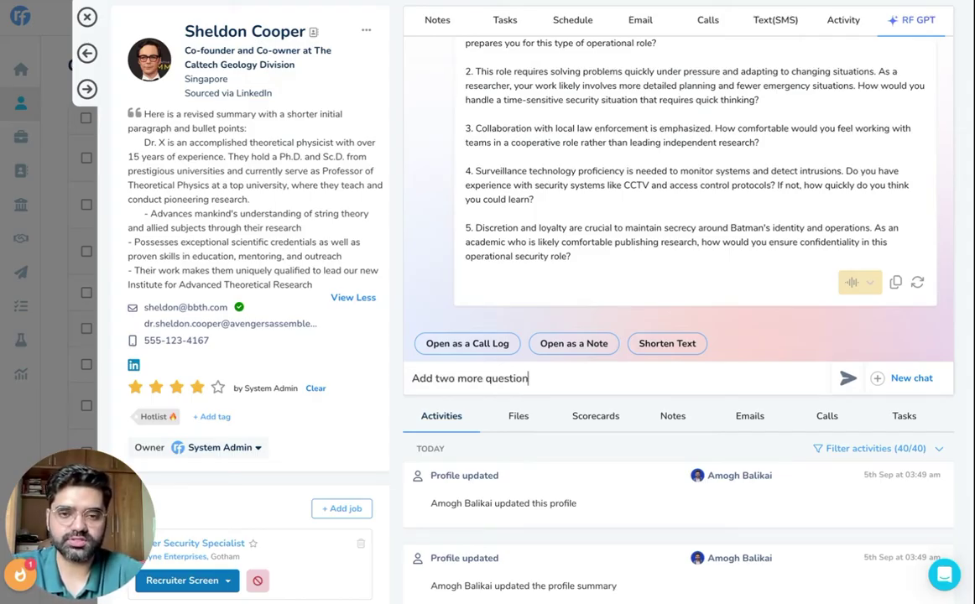
type("s based on the")
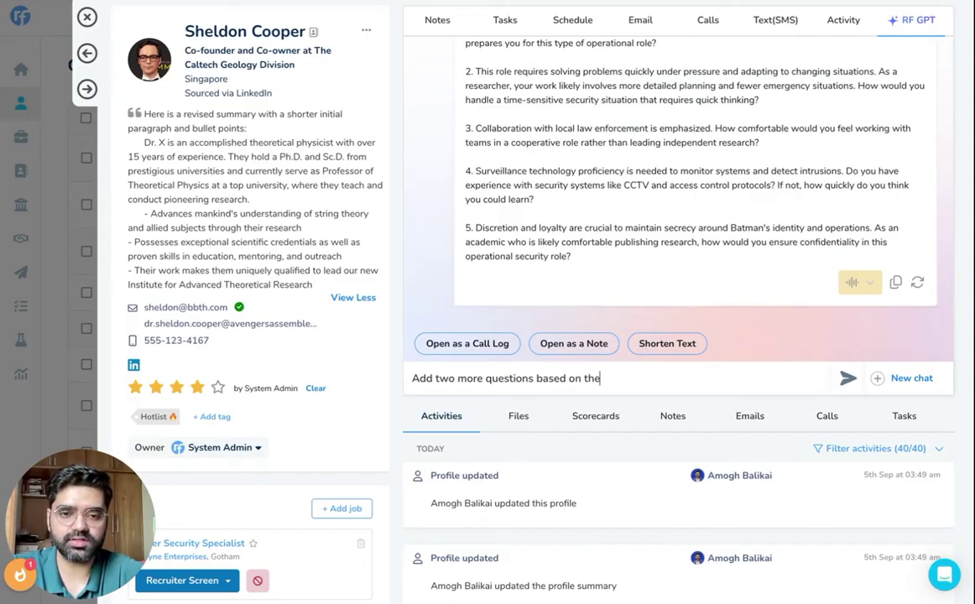
type(" candidate's")
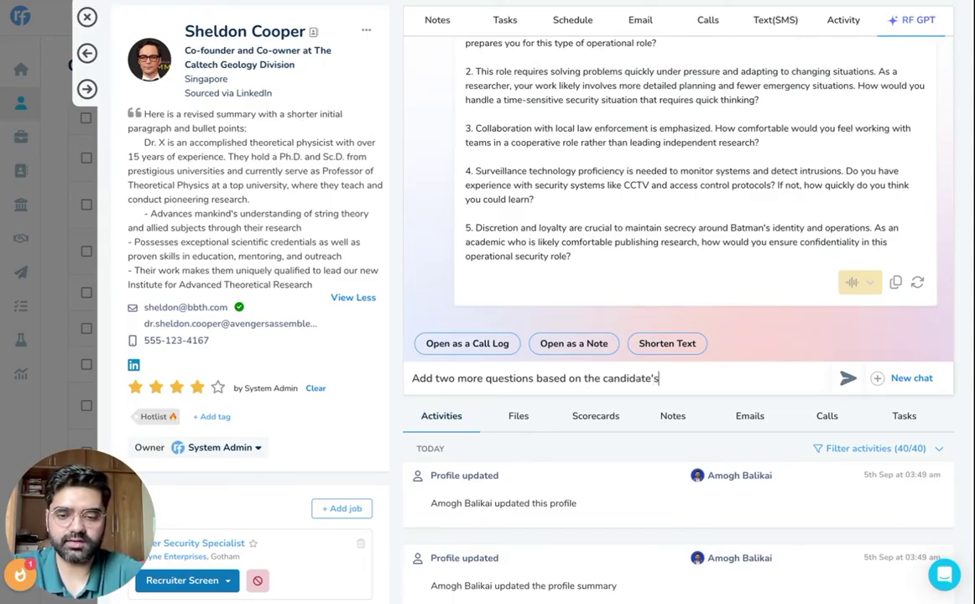
type(" experience wit")
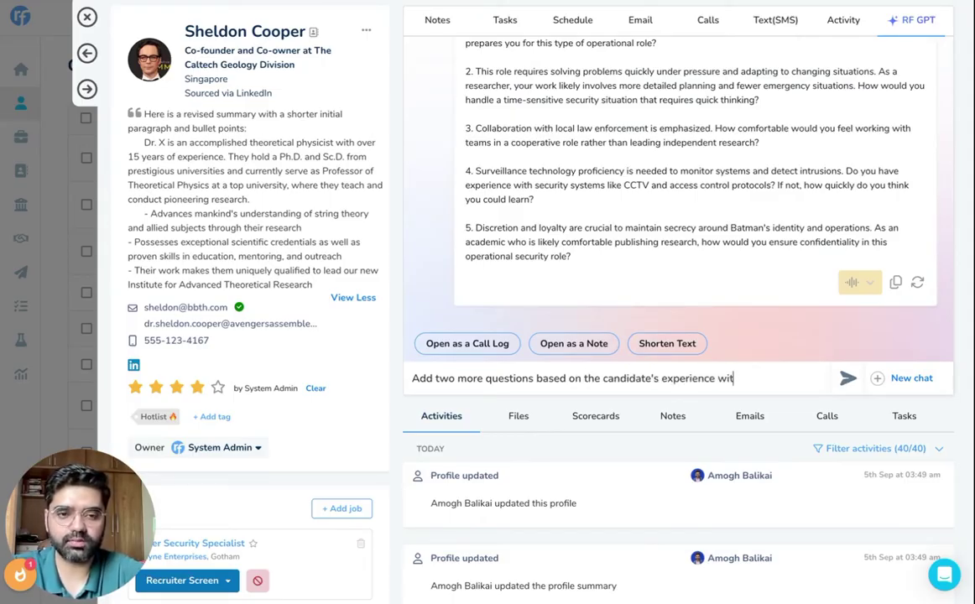
type("h cybersec")
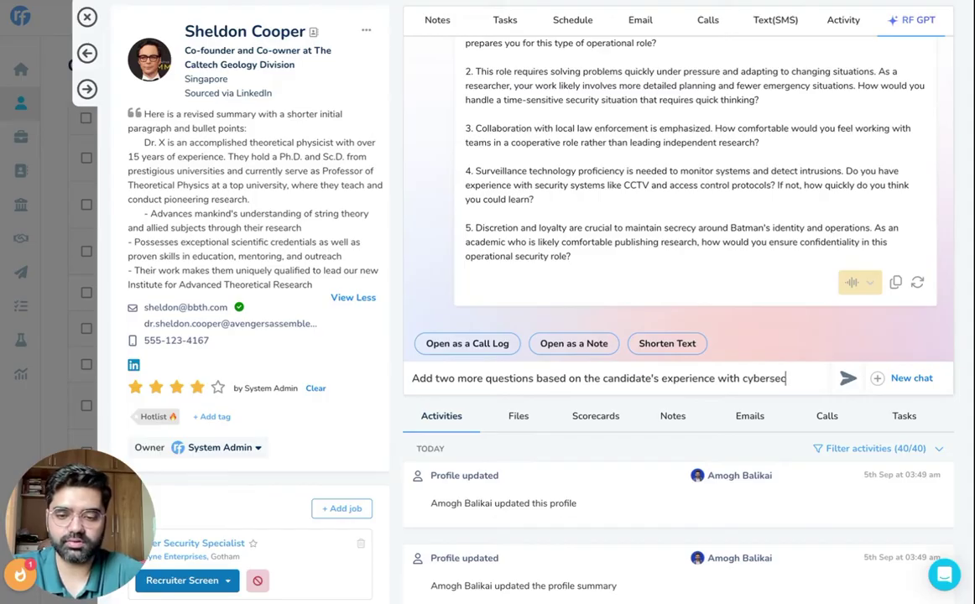
type("urity")
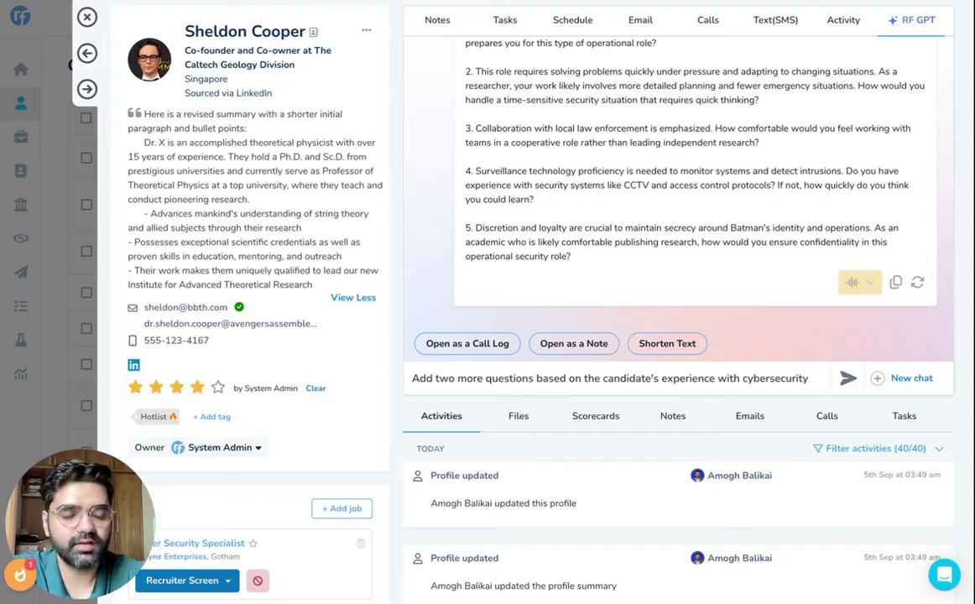
left_click(847, 379)
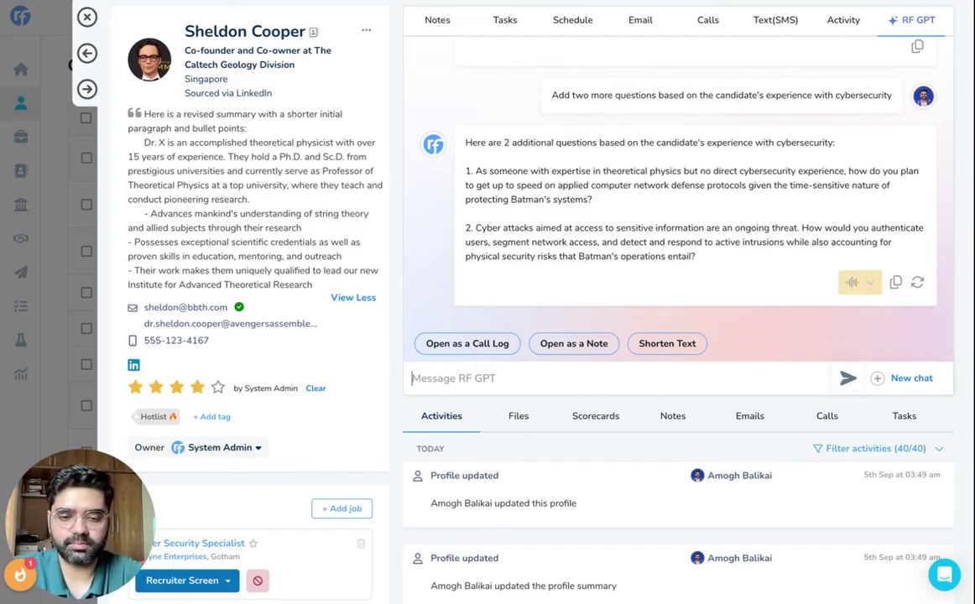
type("Make a list of ")
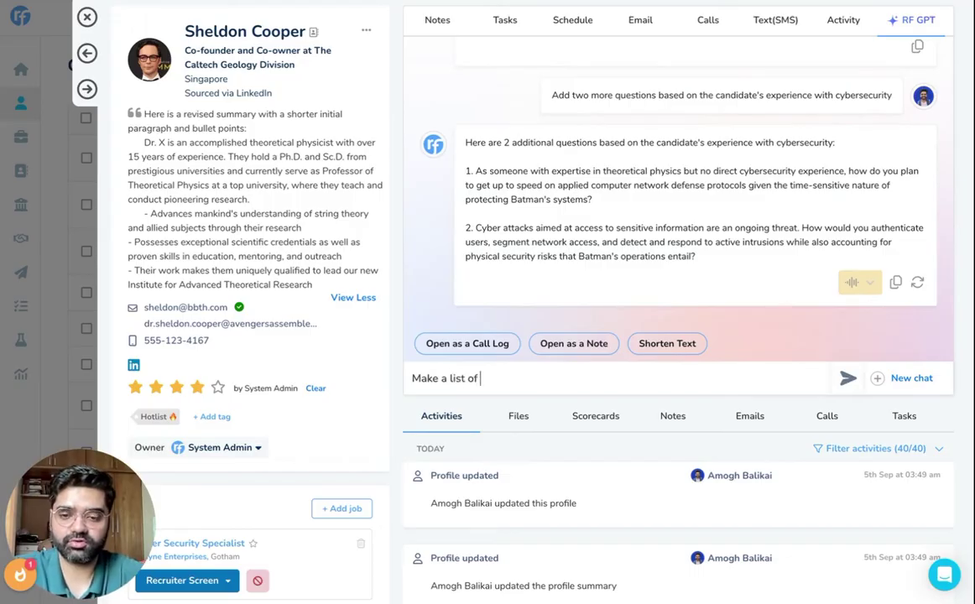
type("5 such ques")
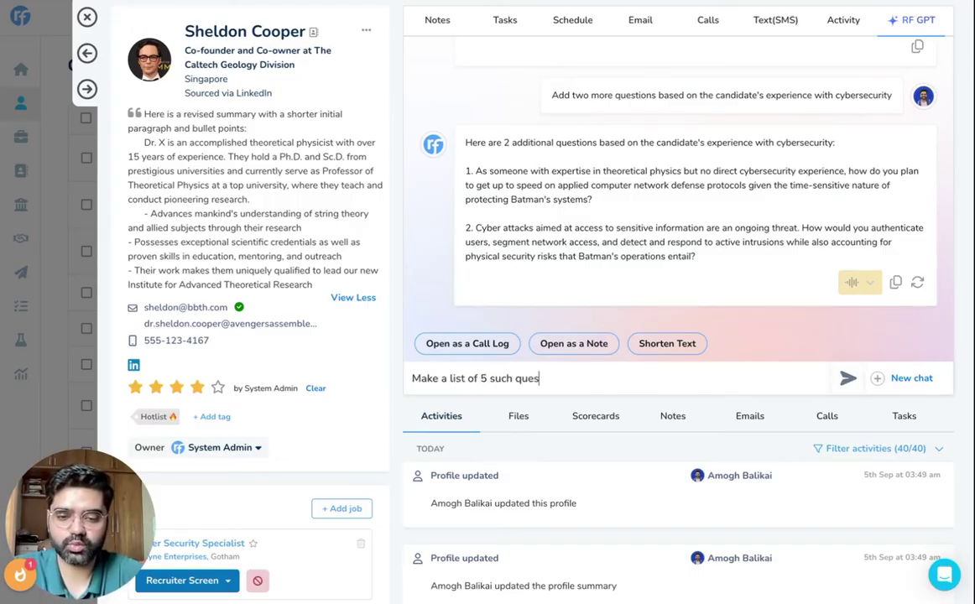
type("tions")
key("Return")
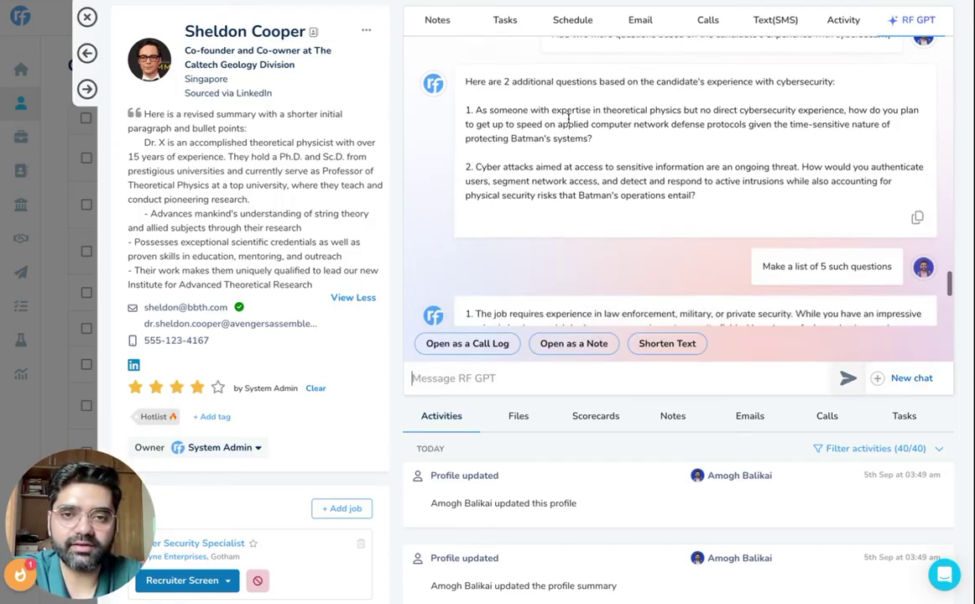
scroll(538, 271, "up", 1)
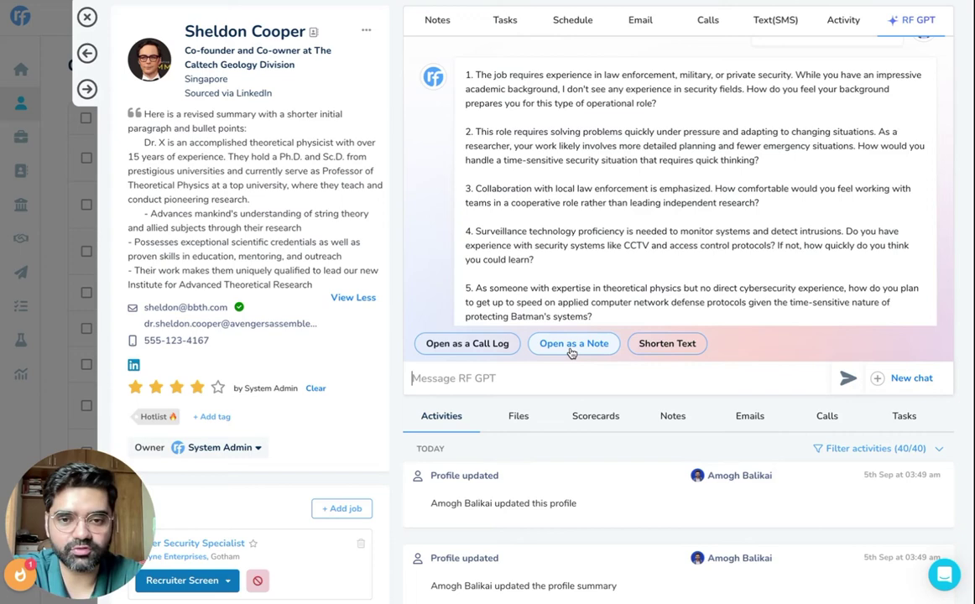
Step: Log the five questions as a Connected call, adding an 'Ans:' line under question 1
left_click(470, 345)
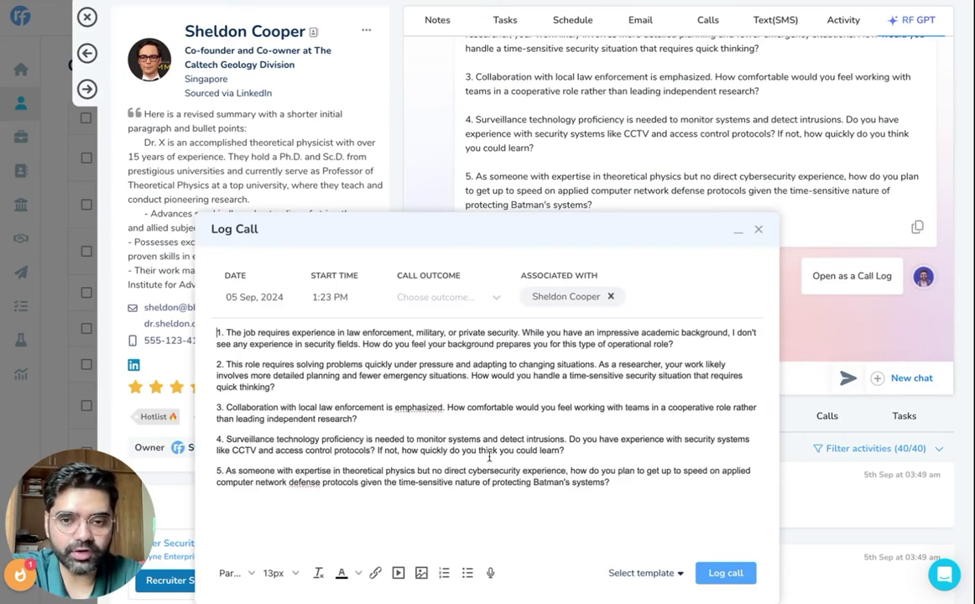
left_click(444, 304)
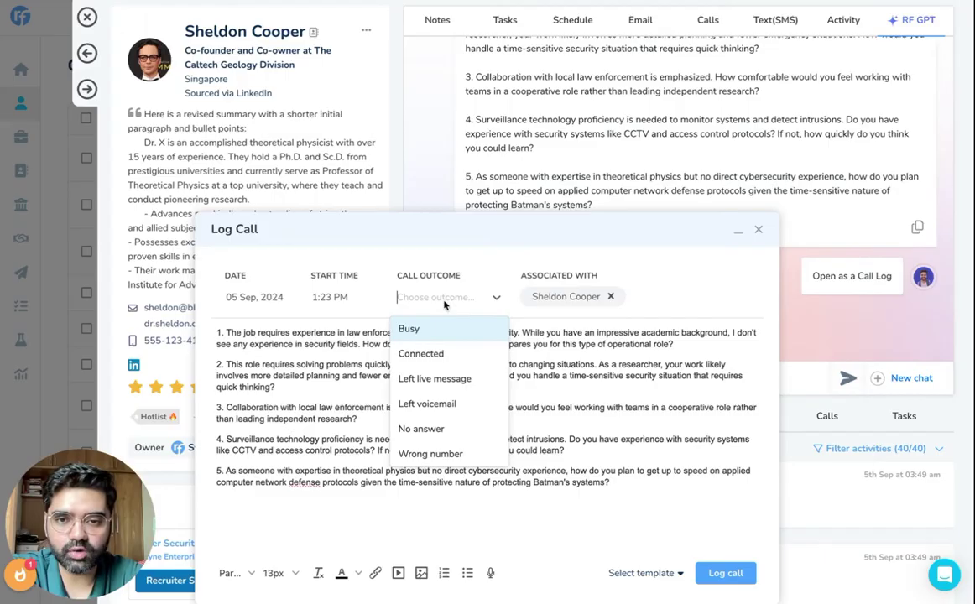
left_click(440, 353)
left_click(711, 344)
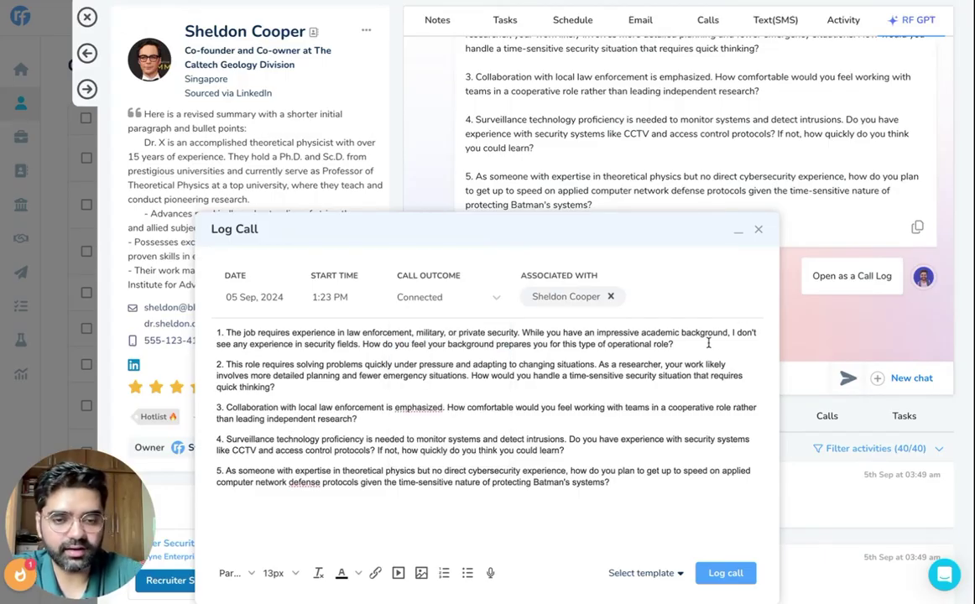
key("Return")
type("Ans:")
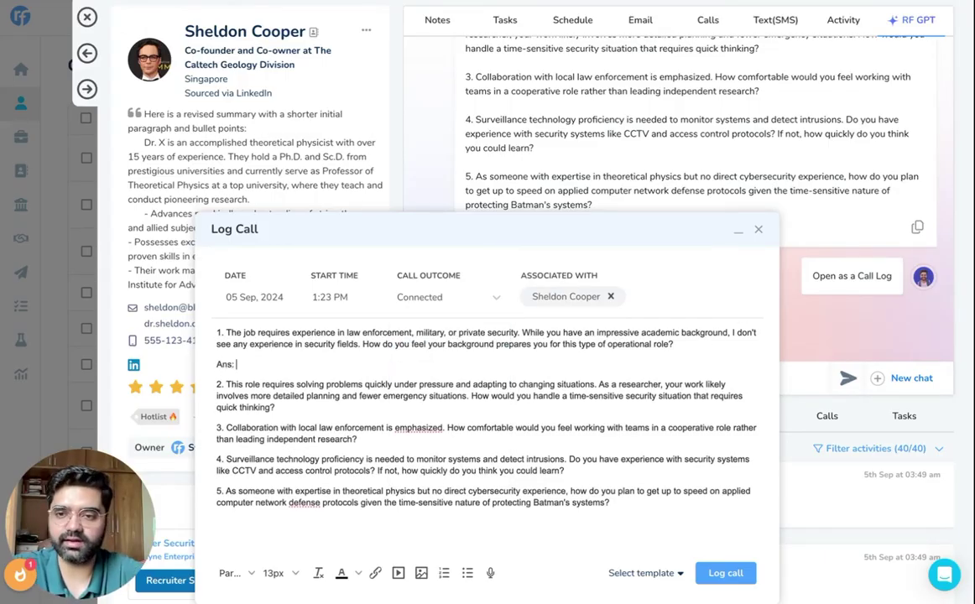
key("Return")
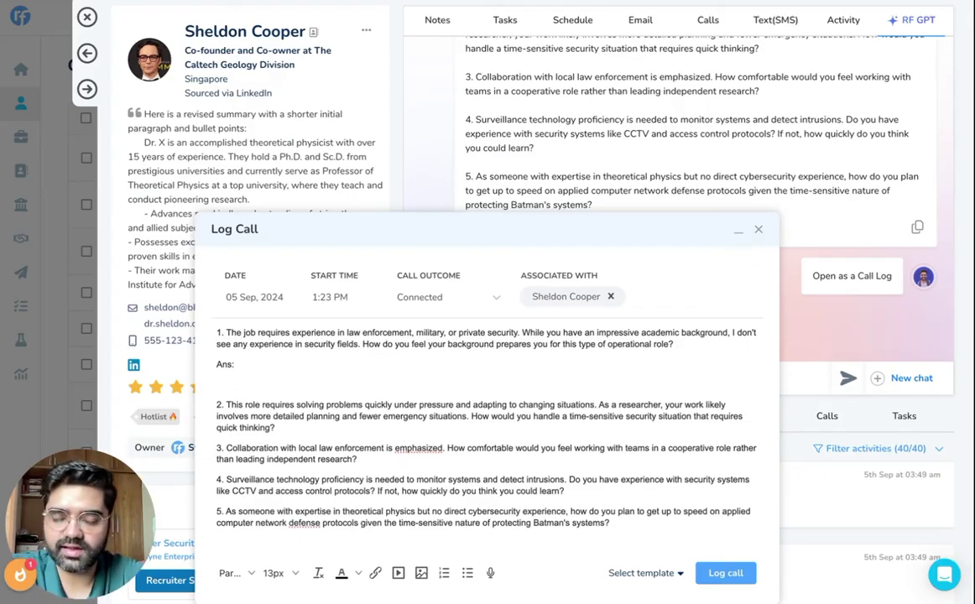
scroll(550, 399, "down", 1)
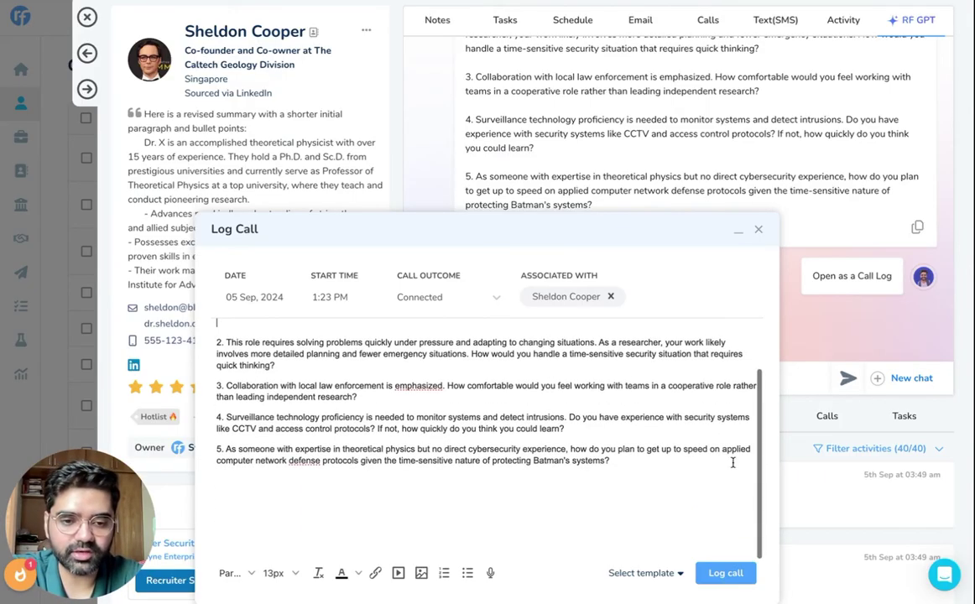
left_click(726, 574)
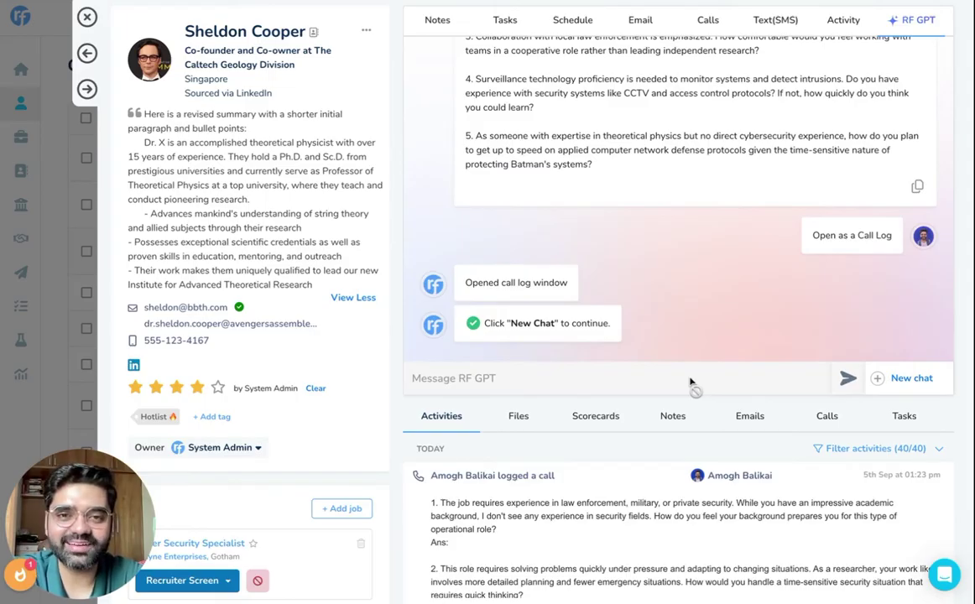
Step: Open another new RF GPT chat
left_click(907, 379)
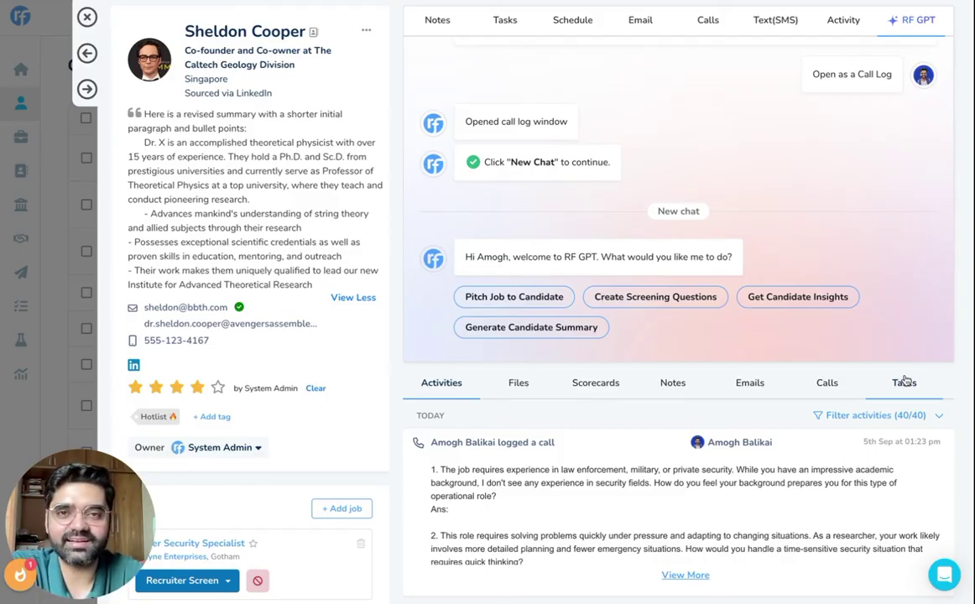
Step: Ask RF GPT for Get Candidate Insights on the 2 active jobs, emails and calls, then copy the reply
left_click(801, 297)
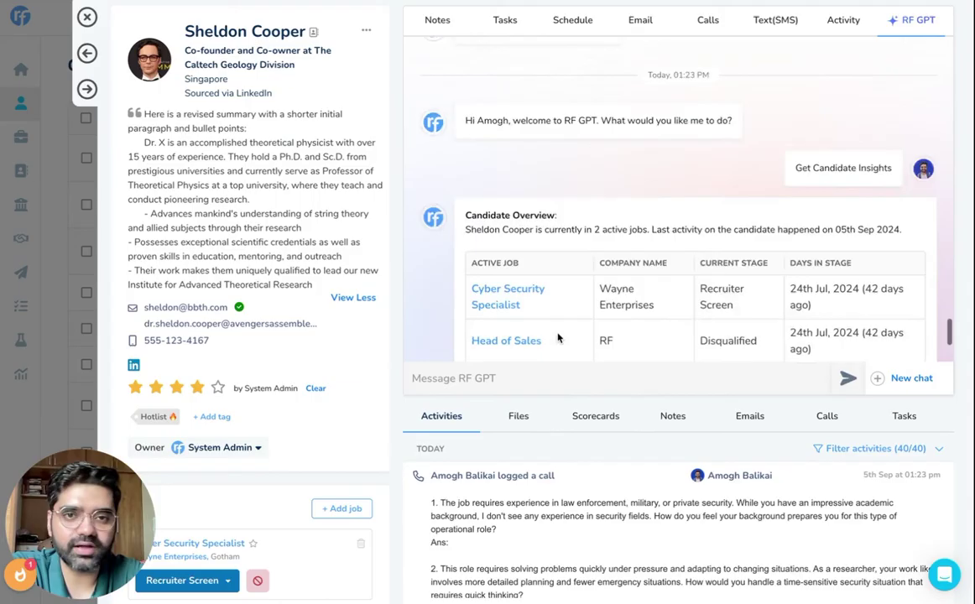
scroll(588, 328, "up", 1)
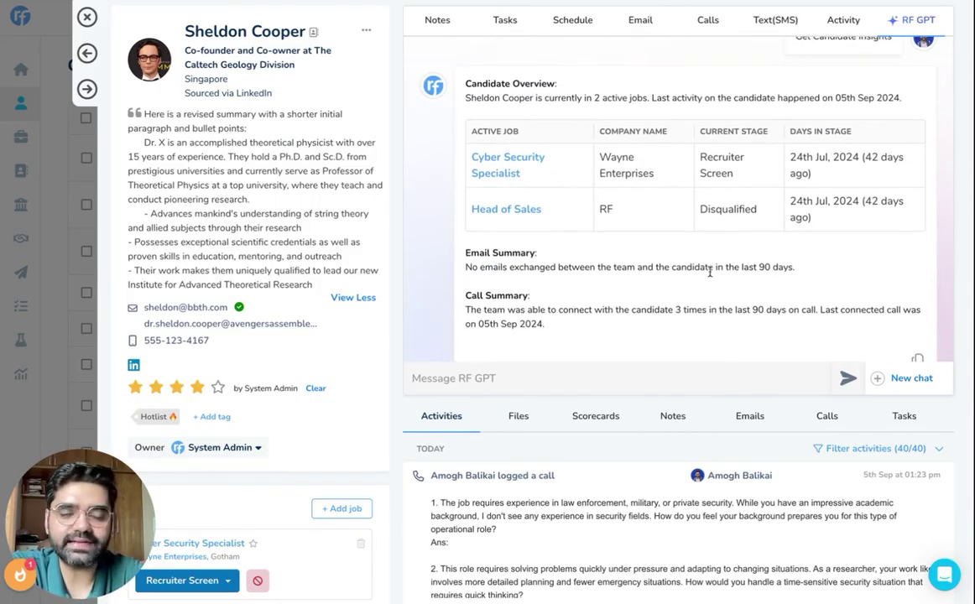
scroll(848, 290, "down", 1)
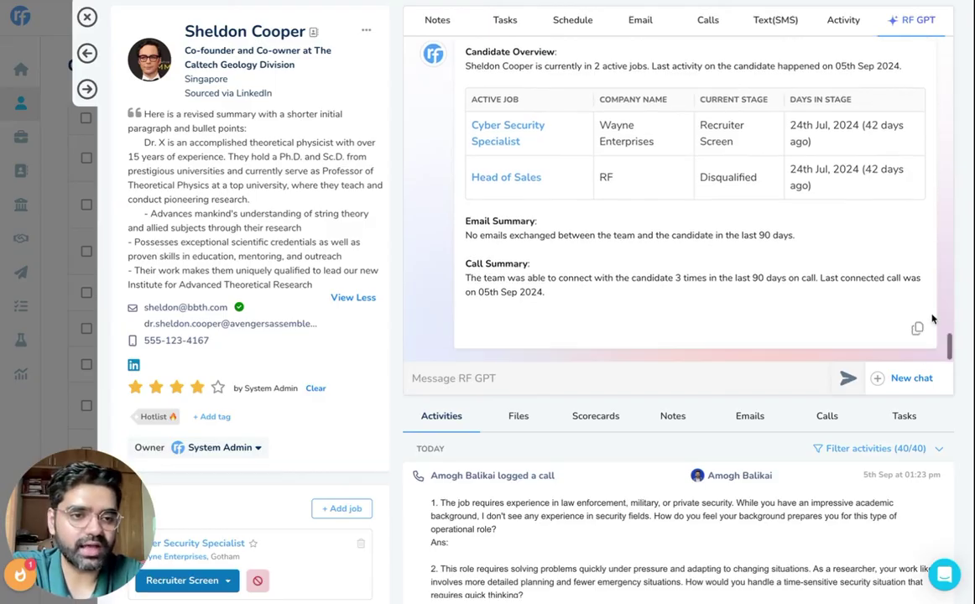
left_click(917, 326)
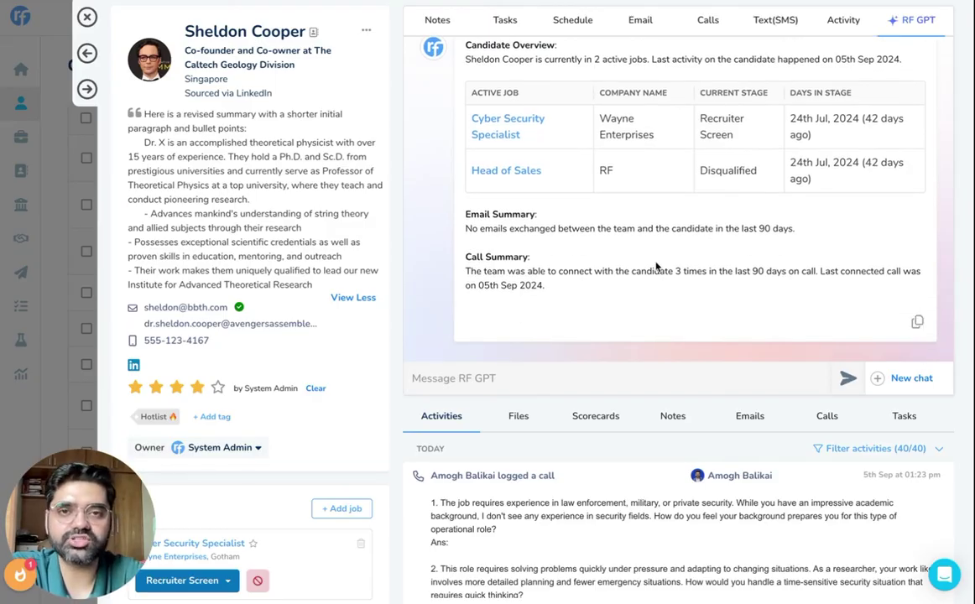